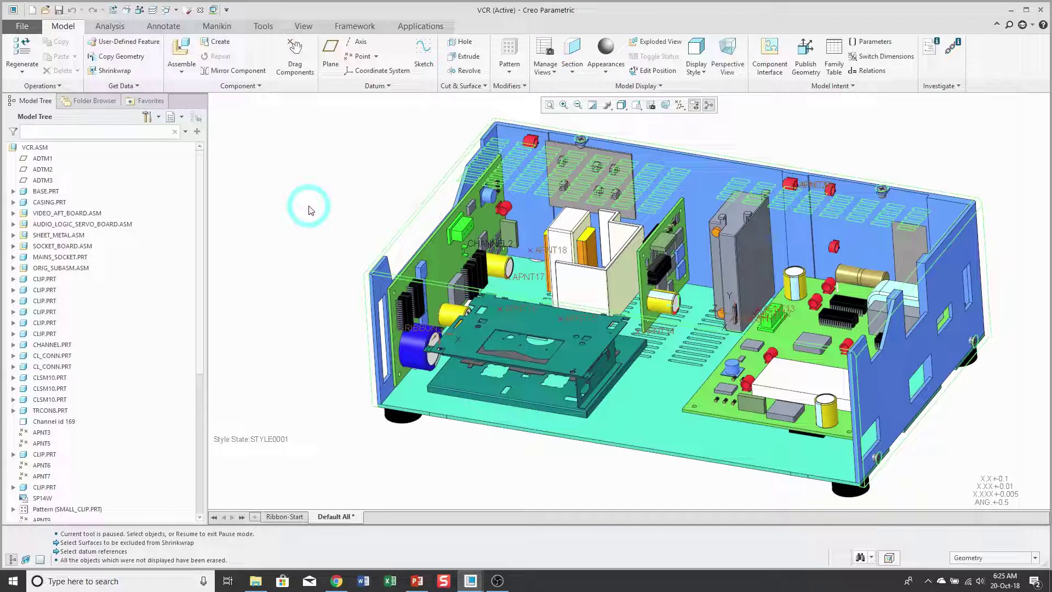
Step: Create a subassembly component named vcr-cabling, copied from the mcae_assy_std.asm template
left_click(218, 42)
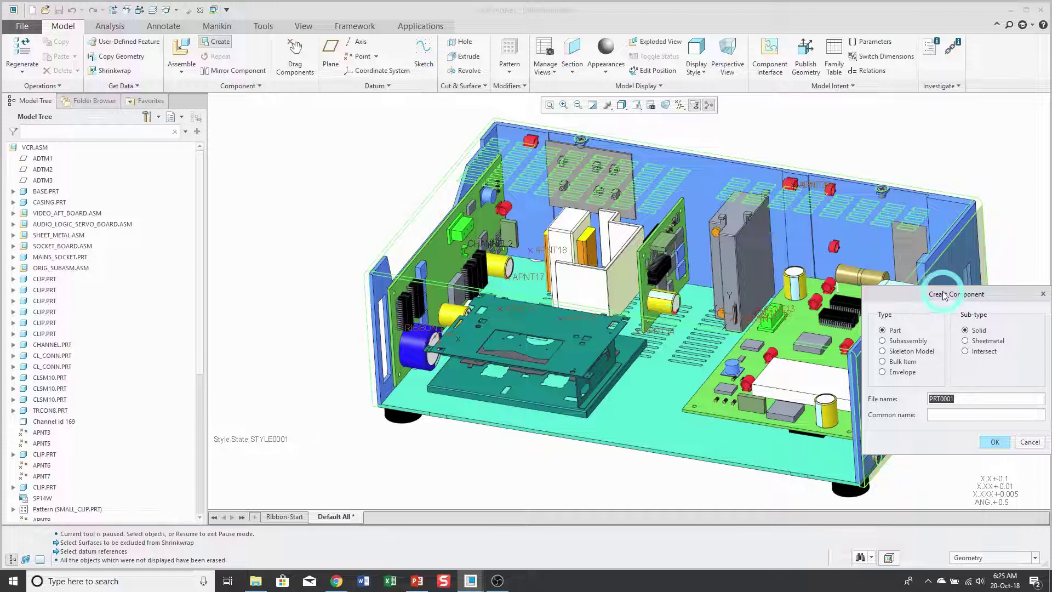
left_click_drag(944, 295, 415, 168)
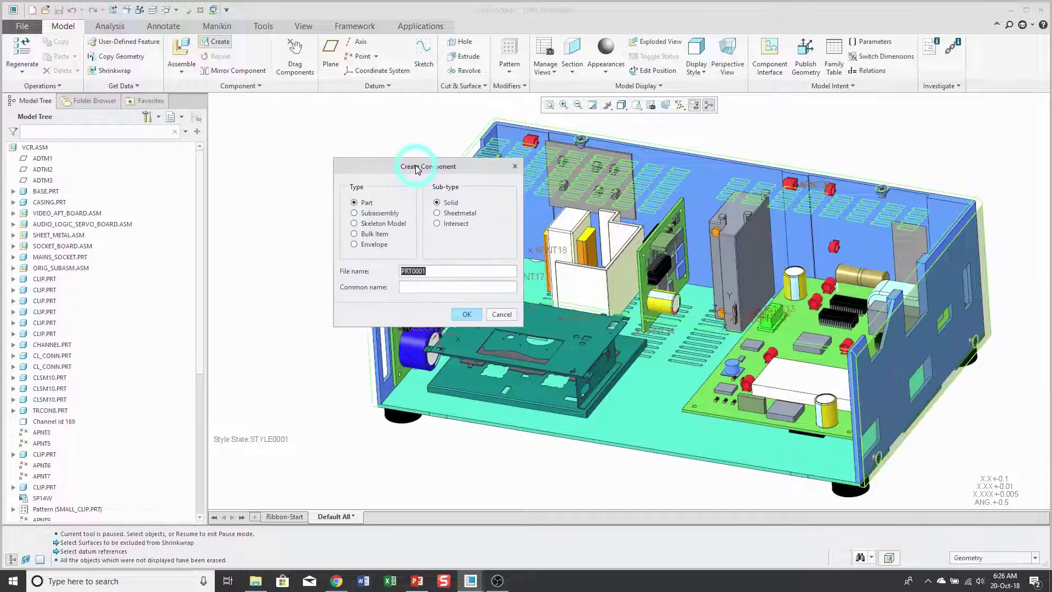
left_click(386, 215)
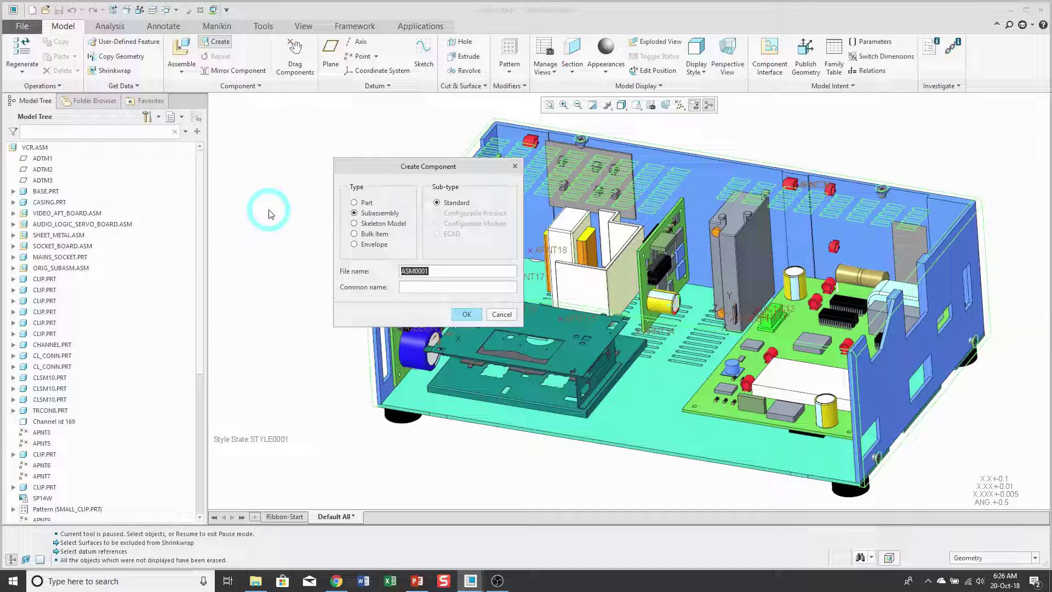
type("vcr-cabling")
left_click(466, 314)
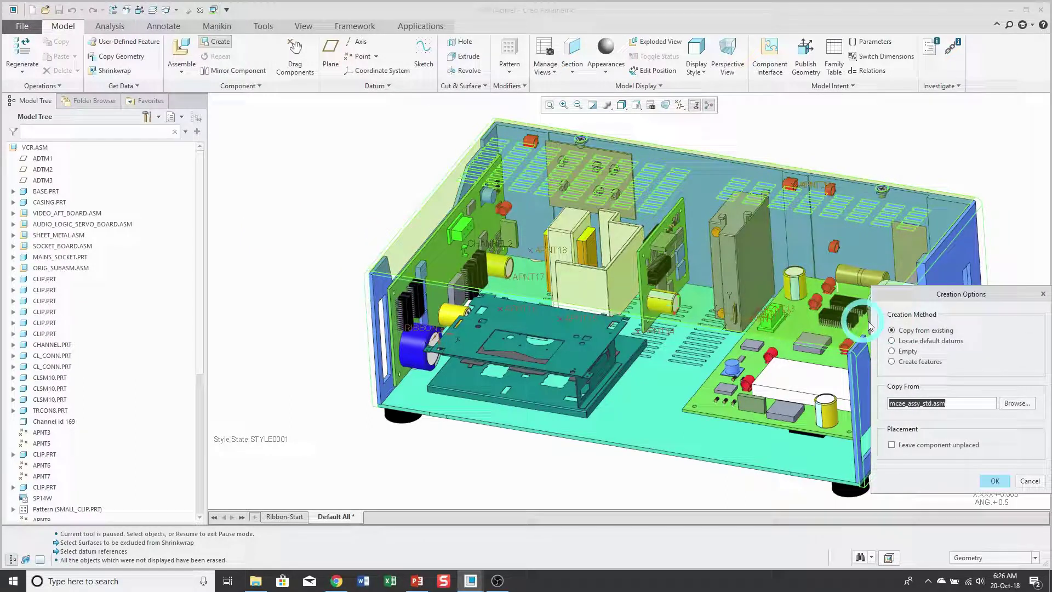
left_click_drag(938, 299, 538, 193)
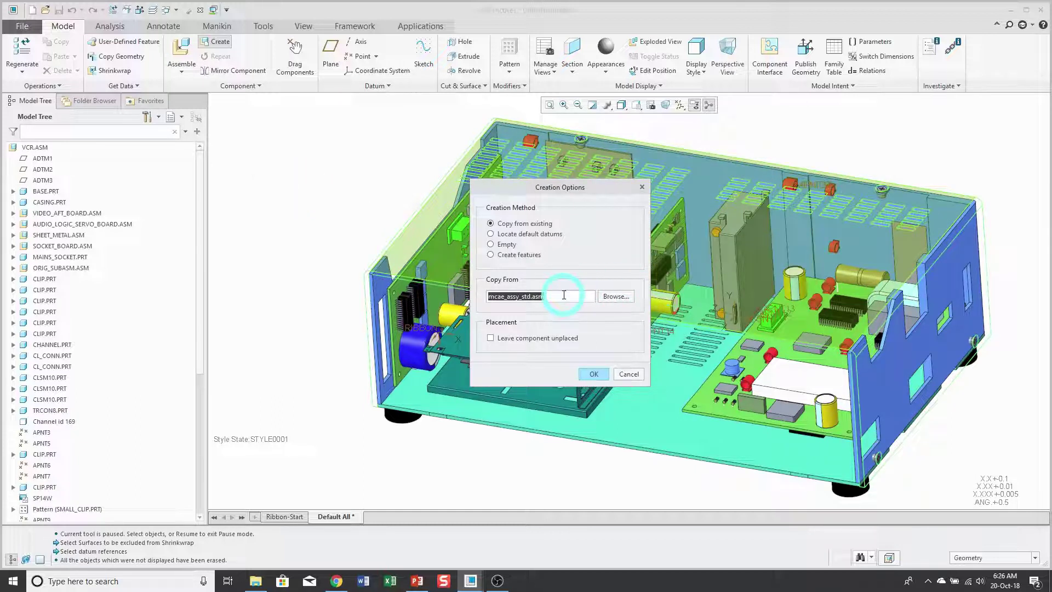
left_click(595, 375)
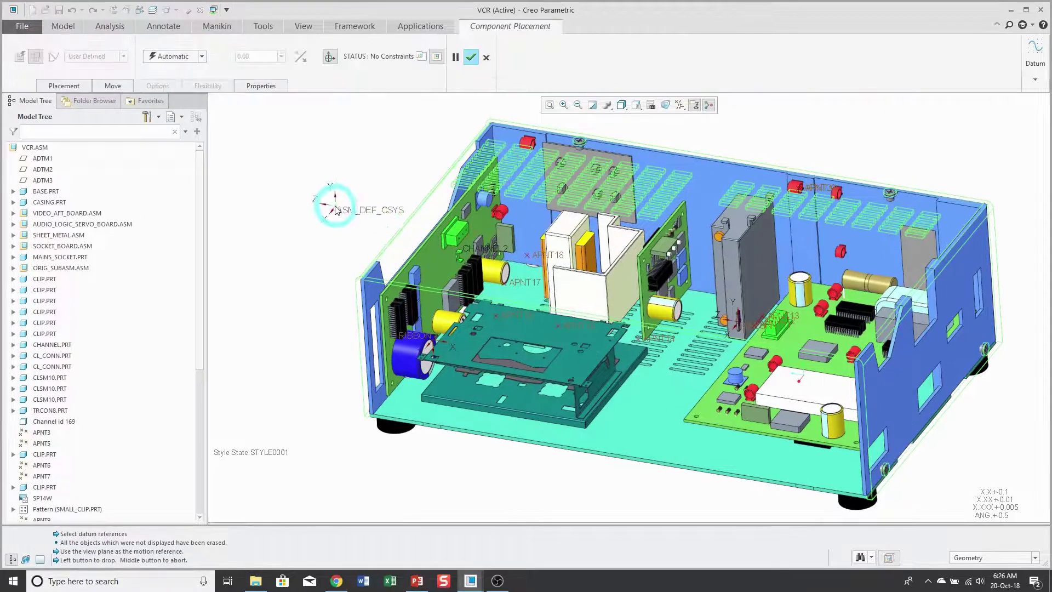
Step: Place vcr-cabling with a Default constraint and confirm the placement
left_click(333, 209)
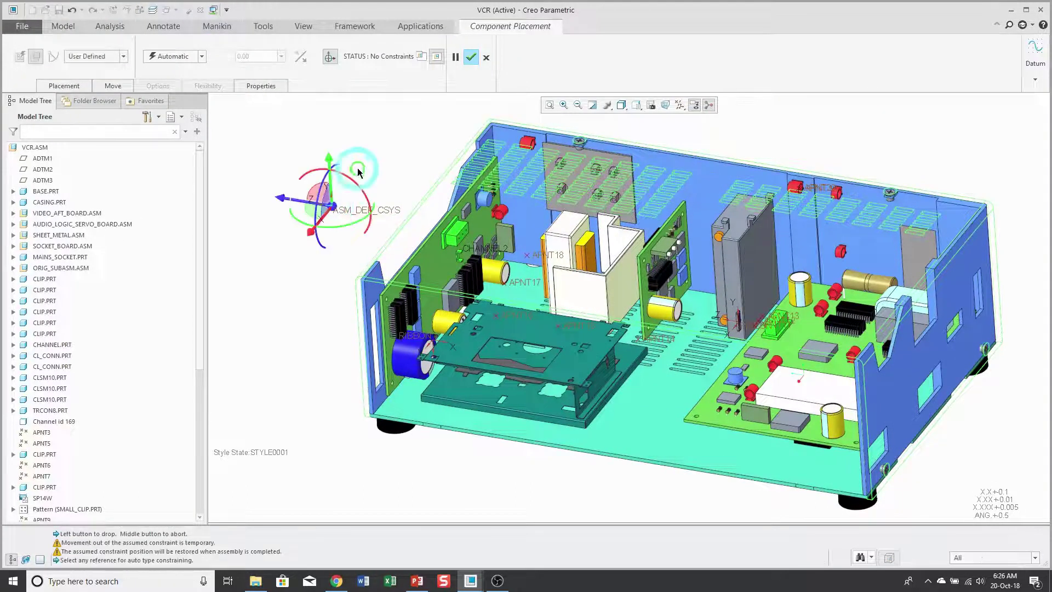
right_click(398, 160)
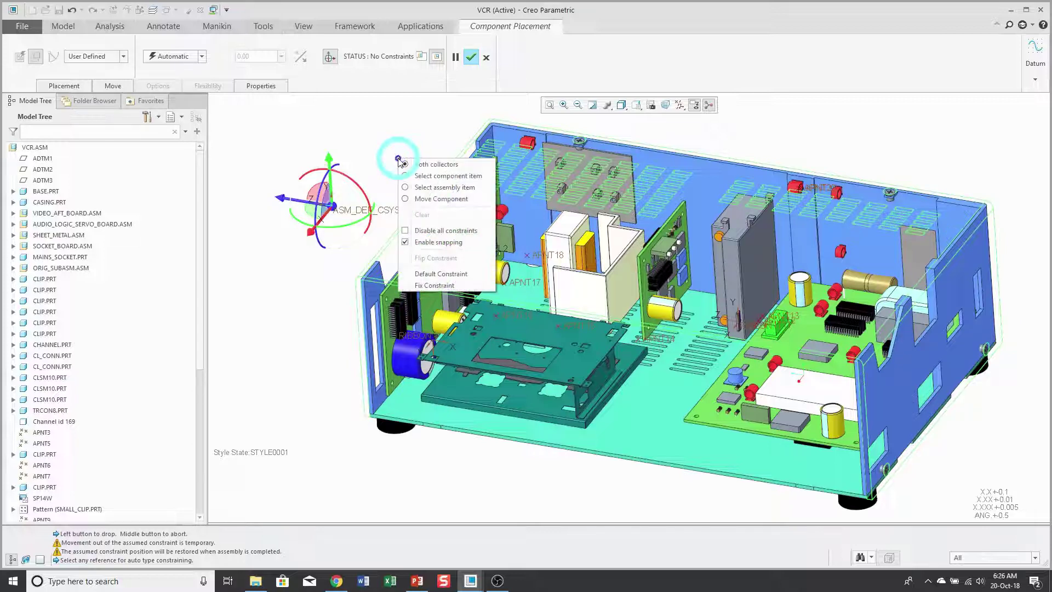
left_click(470, 275)
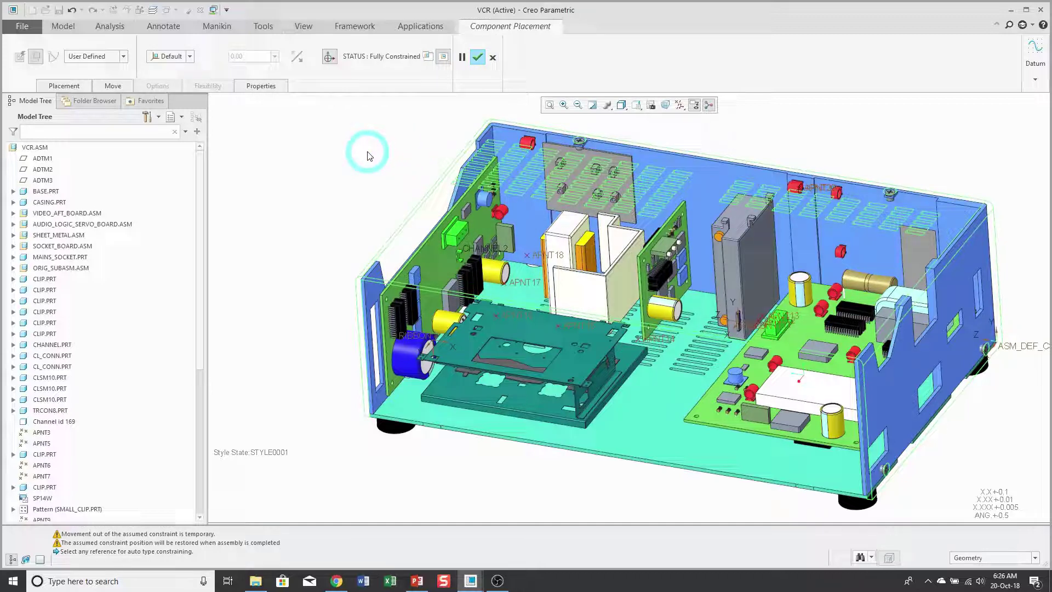
left_click(476, 58)
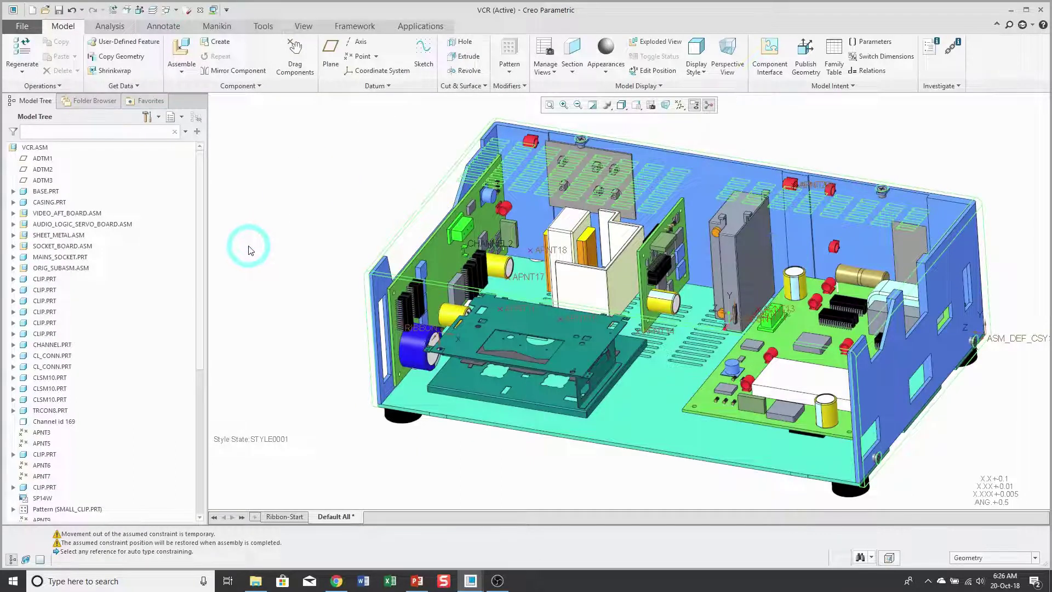
Step: Find VCR-CABLING.ASM in the Model Tree and activate it
left_click(201, 244)
left_click_drag(199, 244, 216, 397)
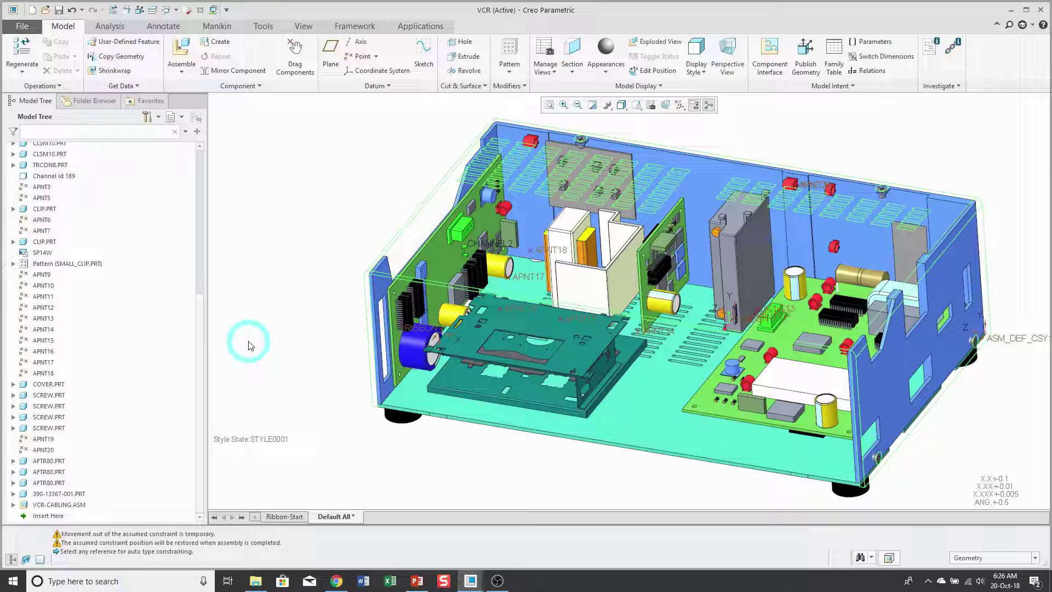
left_click(55, 507)
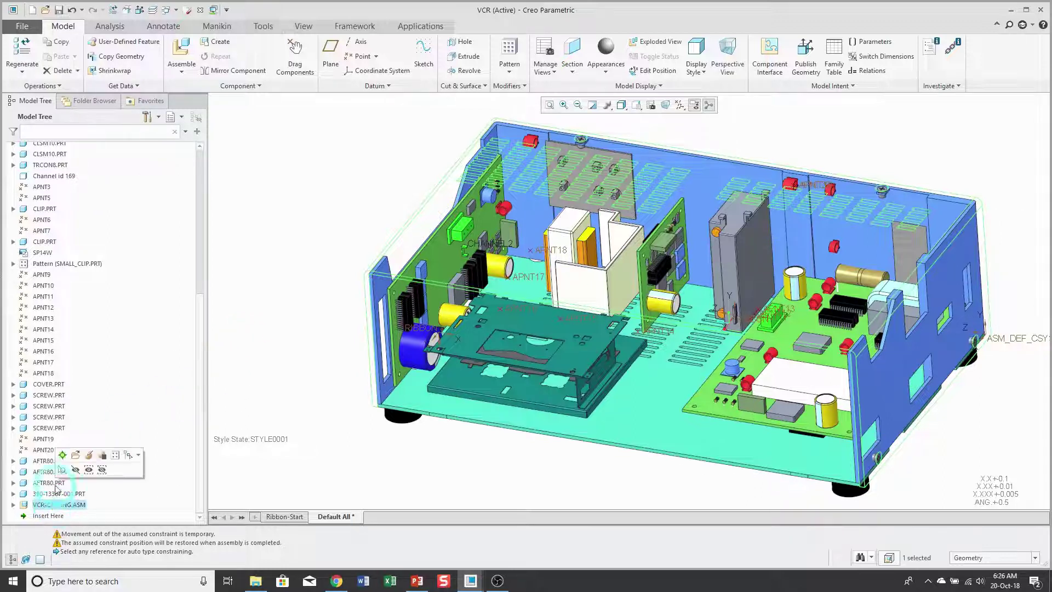
left_click(63, 455)
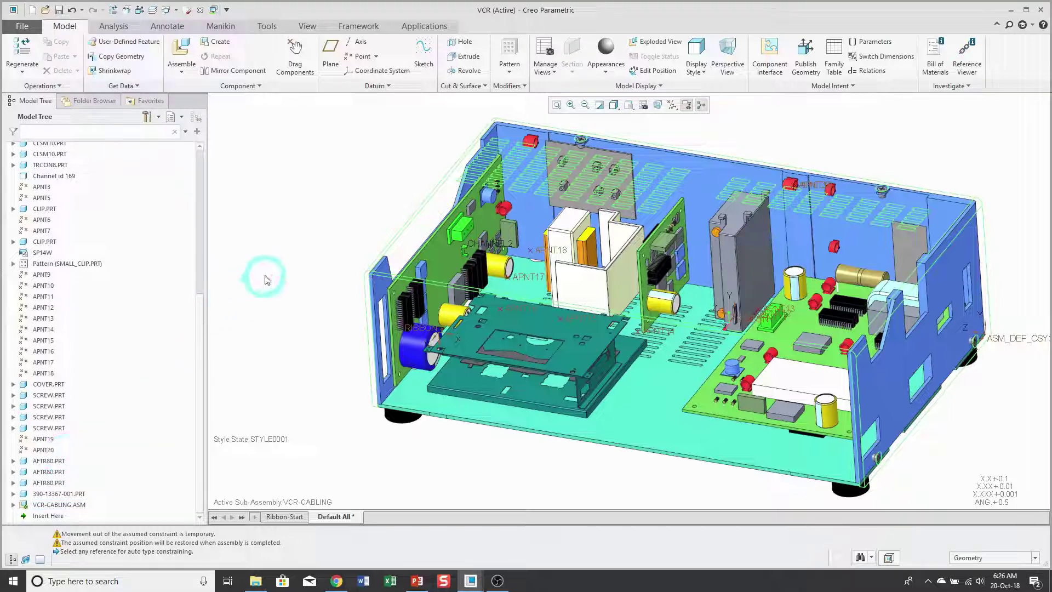
Step: Create skeleton model VCR-CABLING_SKEL0001 using Copy from existing mcae_part_std.prt
left_click(222, 43)
left_click(355, 213)
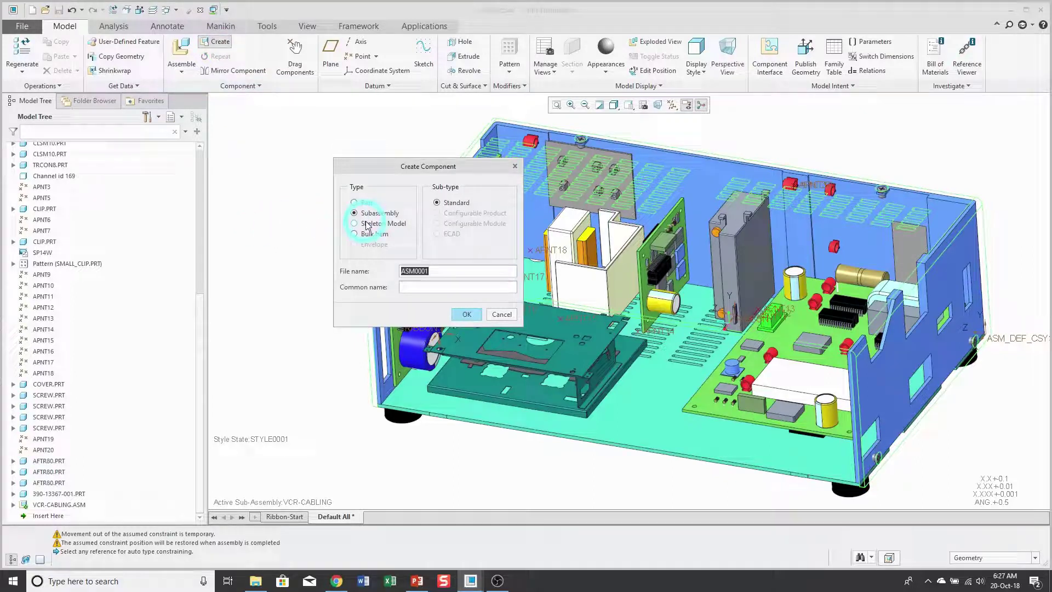
left_click(373, 224)
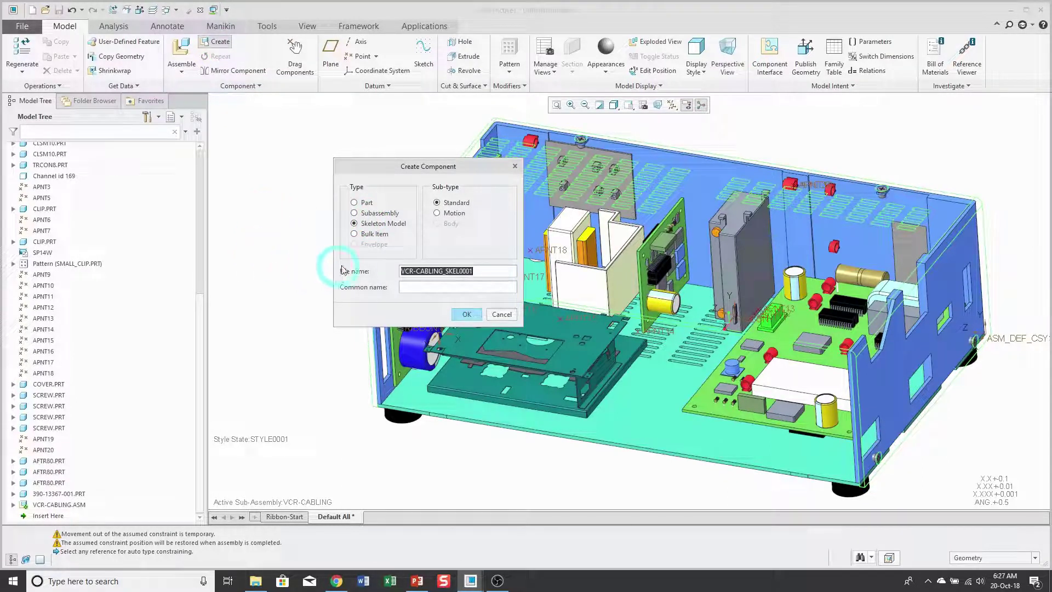
left_click(465, 316)
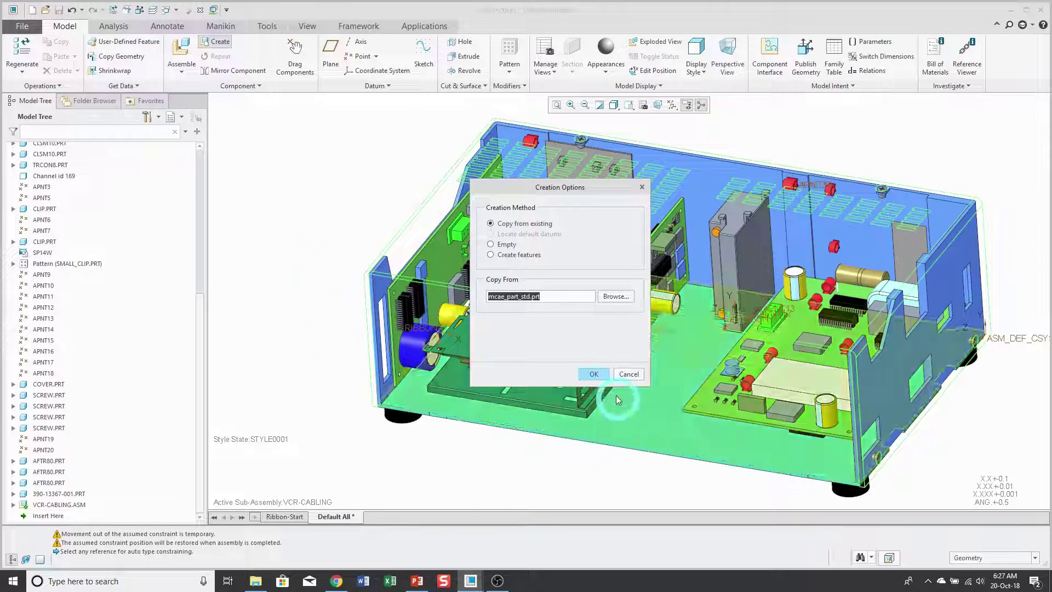
left_click(594, 374)
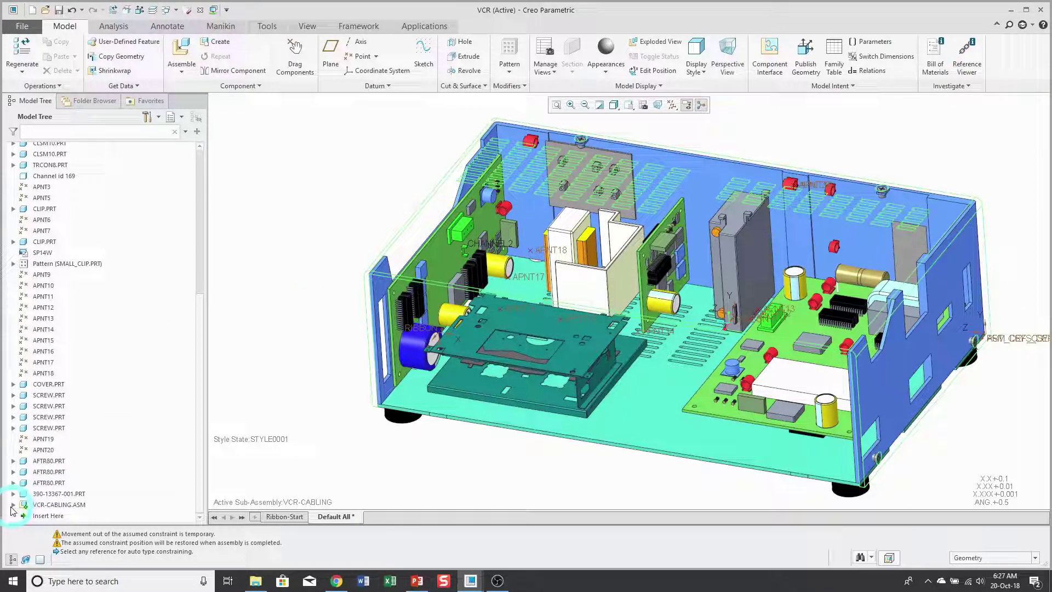
Step: Expand VCR-CABLING.ASM and activate VCR-CABLING_SKEL0001.PRT
left_click(59, 443)
scroll(60, 444, "down", 3)
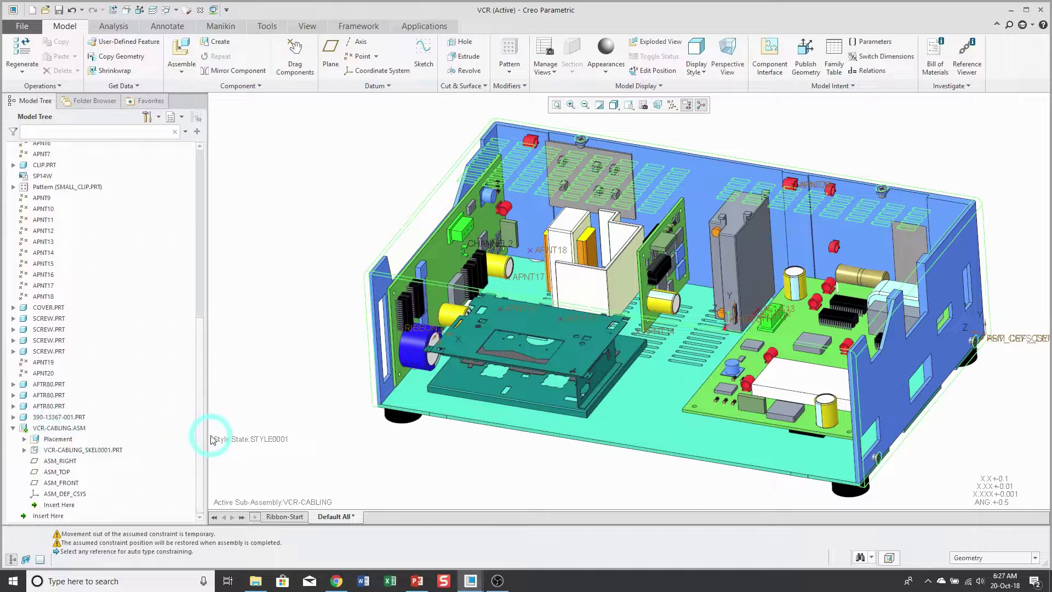
left_click(96, 451)
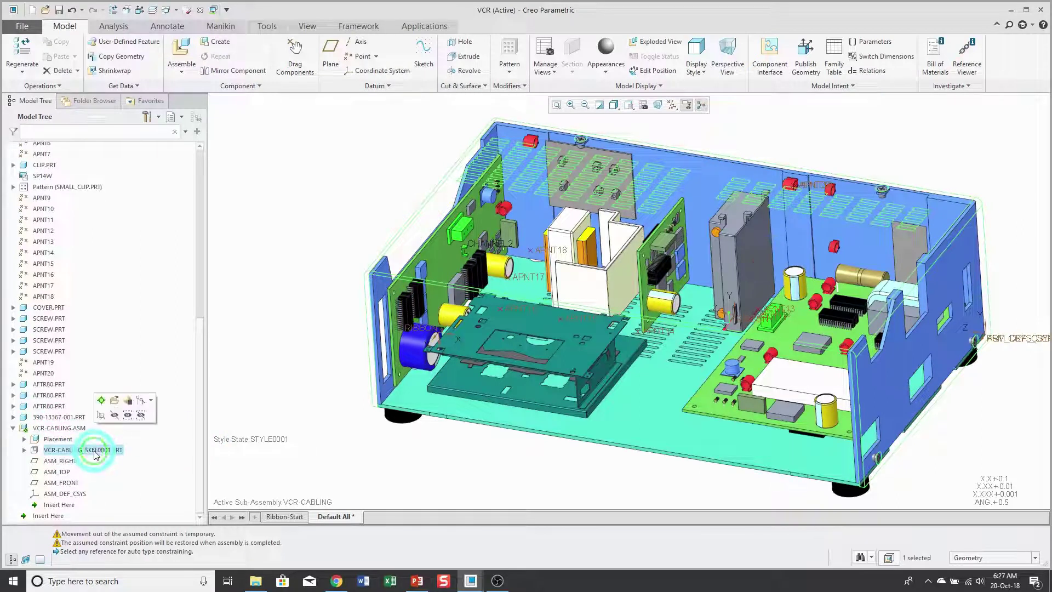
left_click(100, 401)
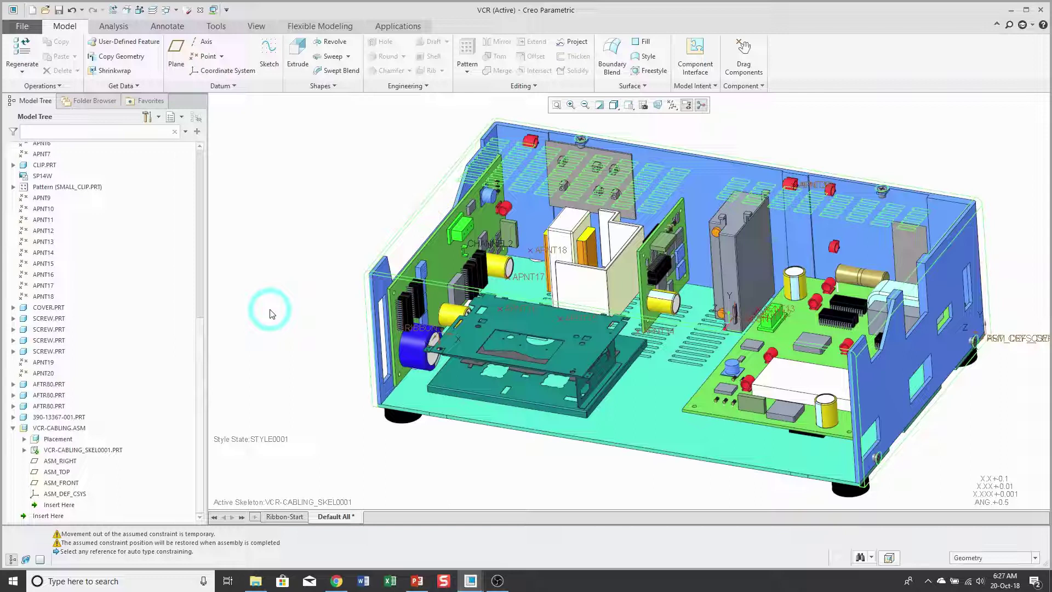
Step: Start a Shrinkwrap set to Autocollect all solid surfaces, answering No to Exclude Internal Components
left_click(115, 71)
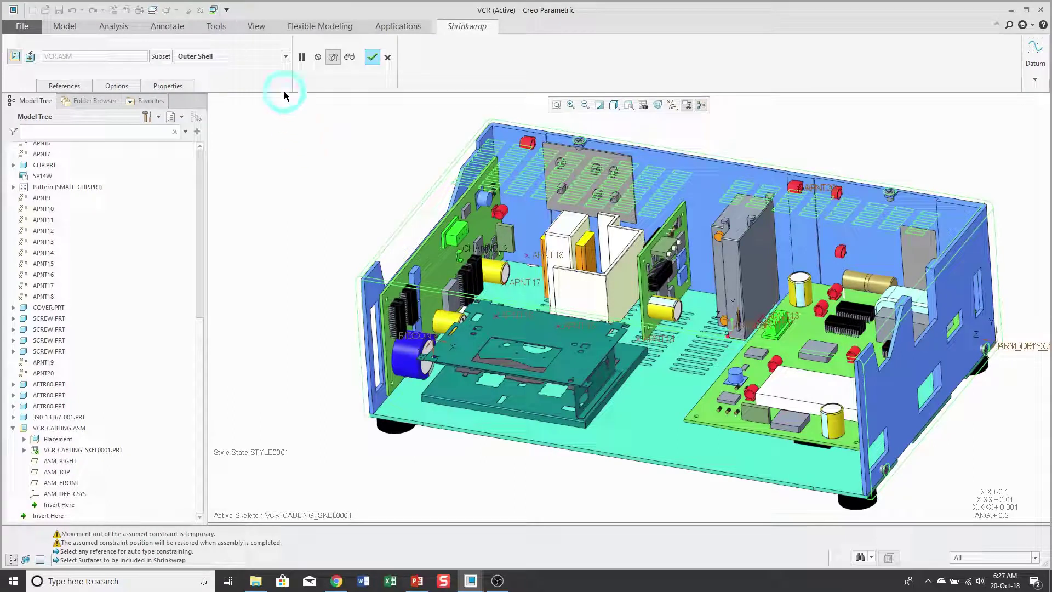
left_click(285, 57)
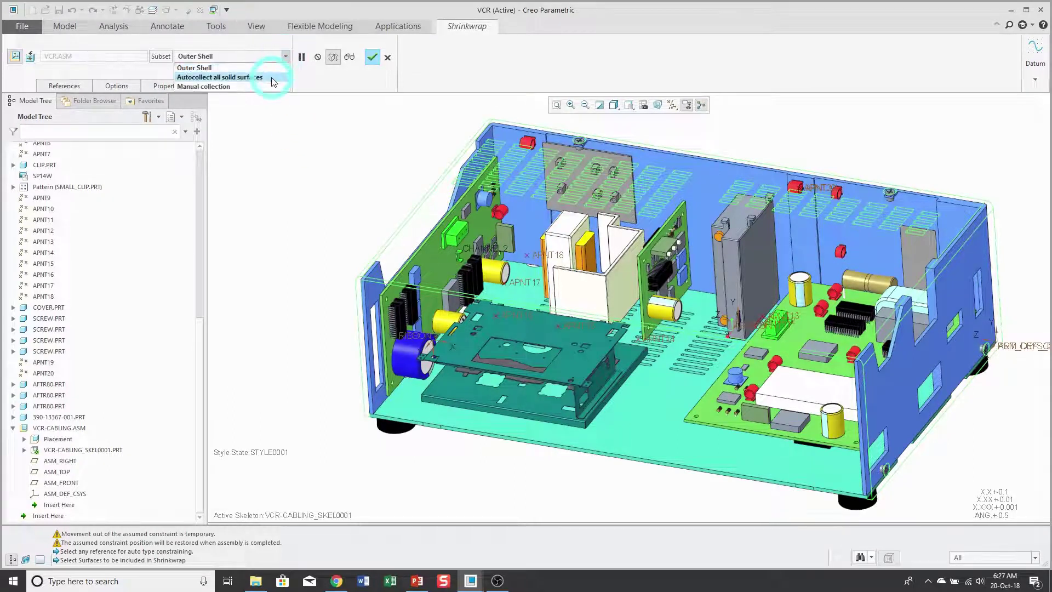
left_click(273, 82)
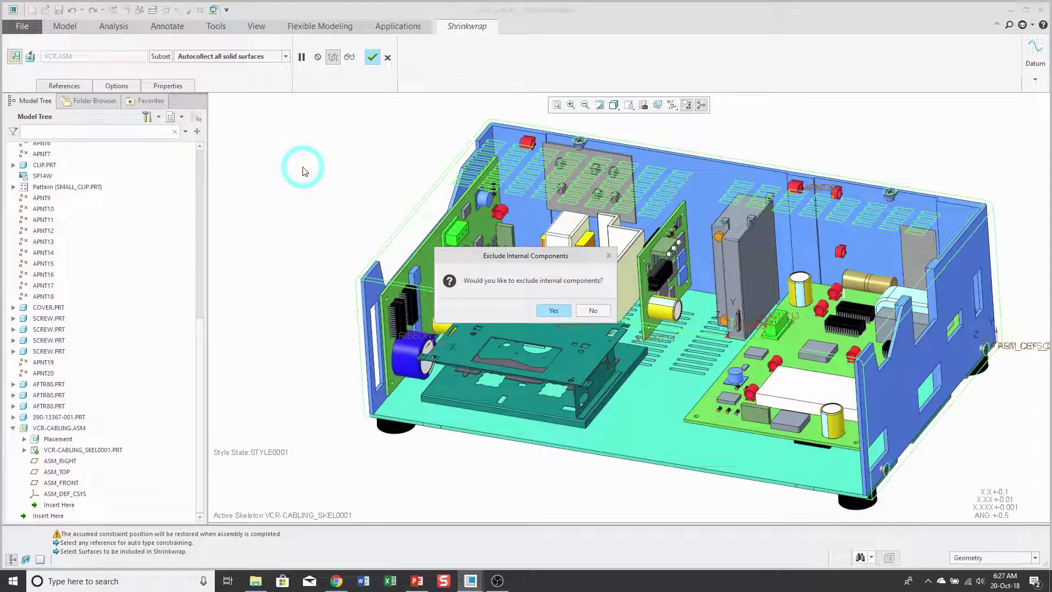
left_click(594, 310)
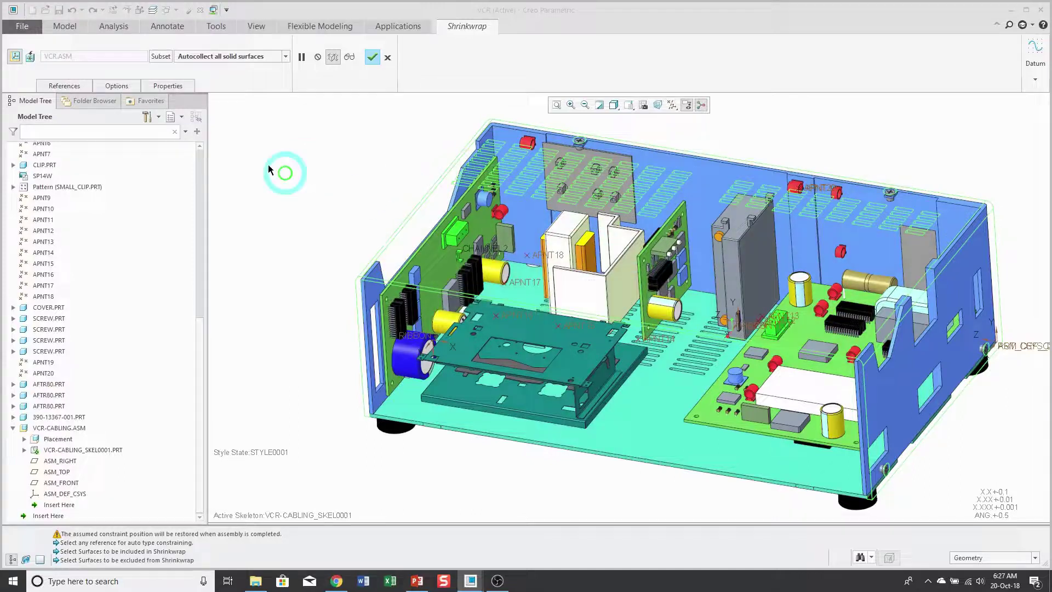
Step: Set the four SCREW.PRT components to Ignore in Shrinkwrap Comps and return to the dashboard
left_click(160, 57)
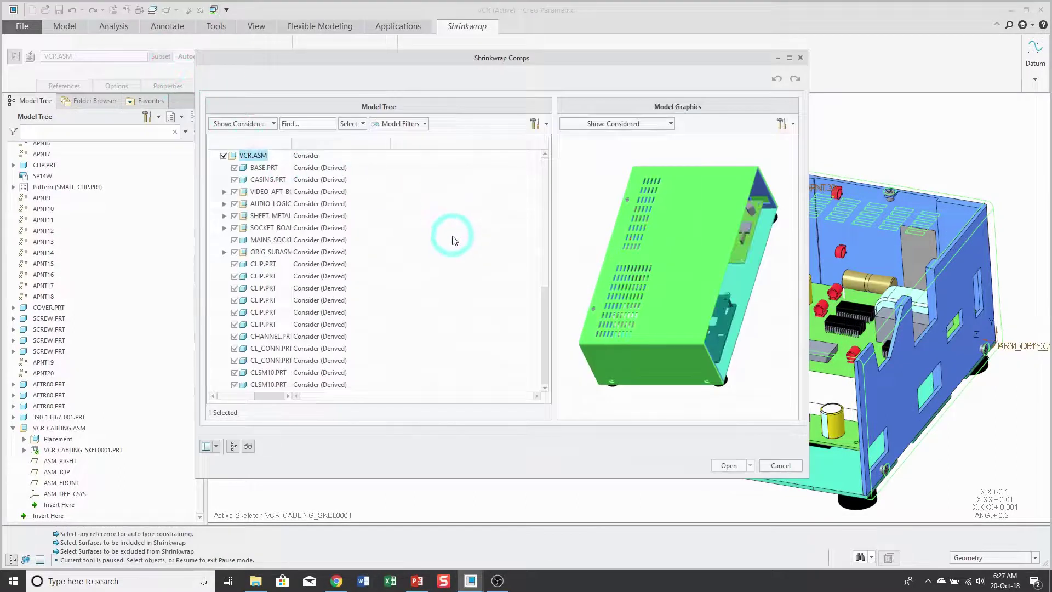
scroll(416, 281, "down", 1)
scroll(417, 281, "down", 3)
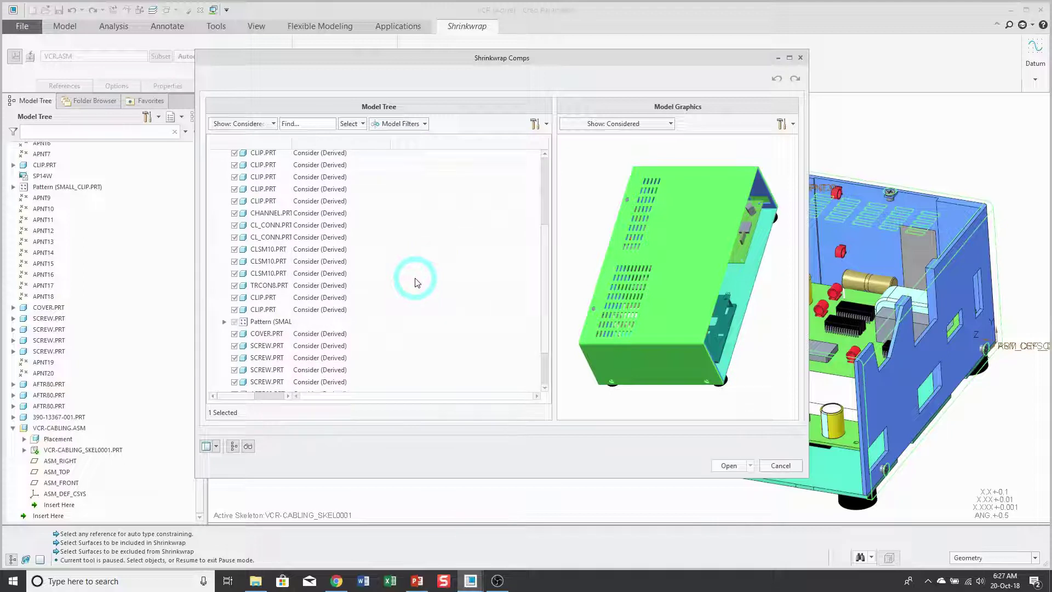
scroll(416, 281, "down", 3)
left_click(269, 290)
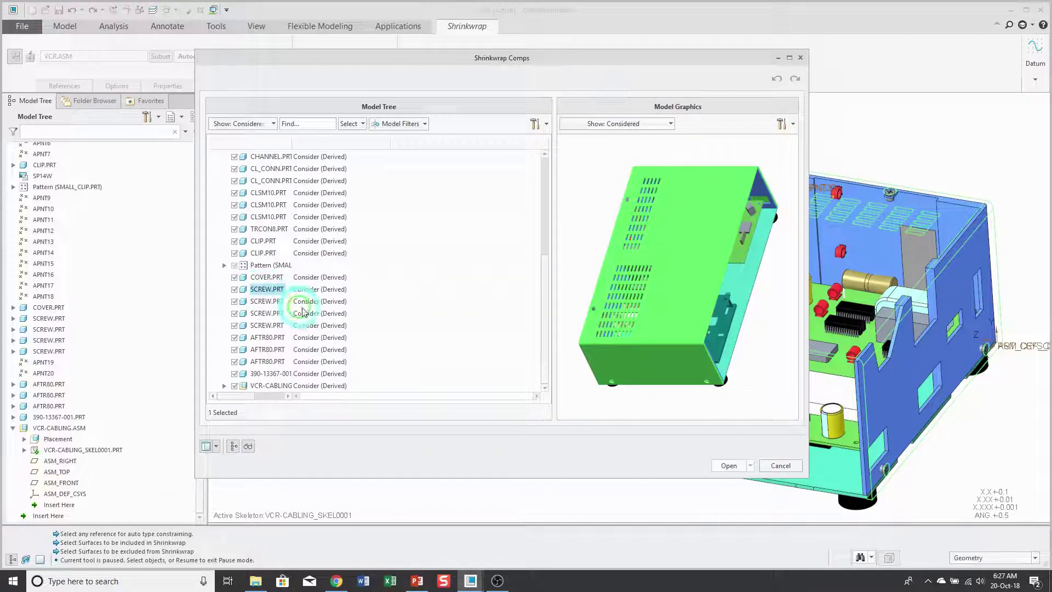
left_click(269, 329, "shift")
right_click(270, 328)
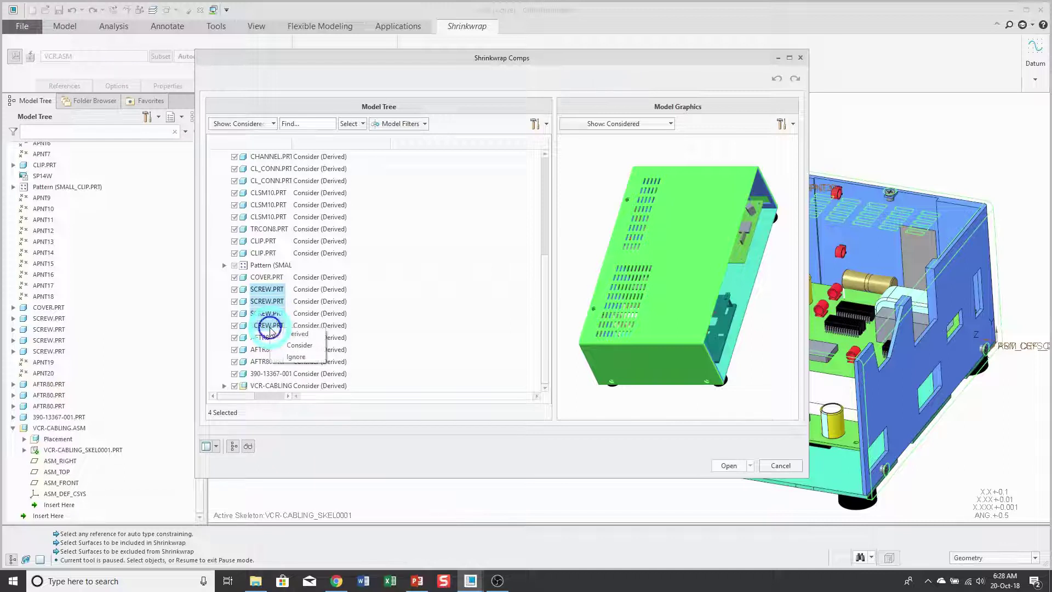
left_click(298, 357)
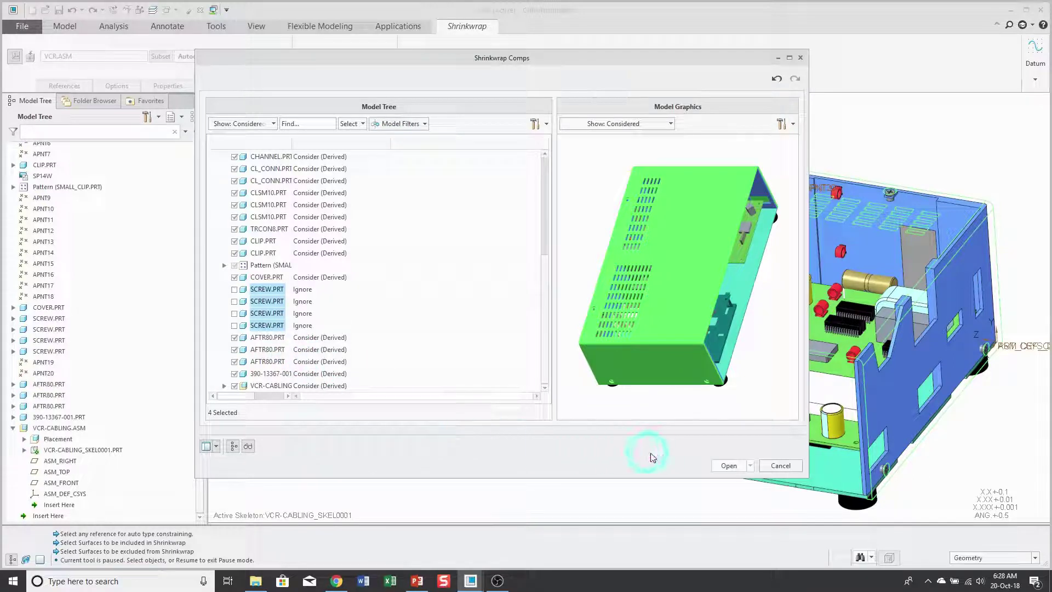
left_click(728, 465)
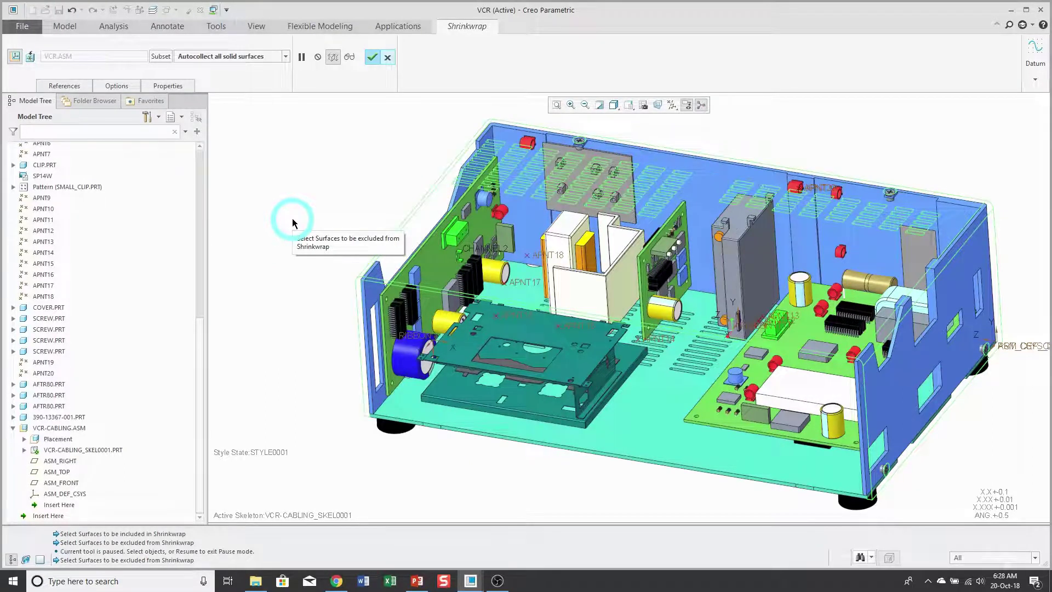
Step: Show the References tab of the Shrinkwrap dashboard
left_click(76, 86)
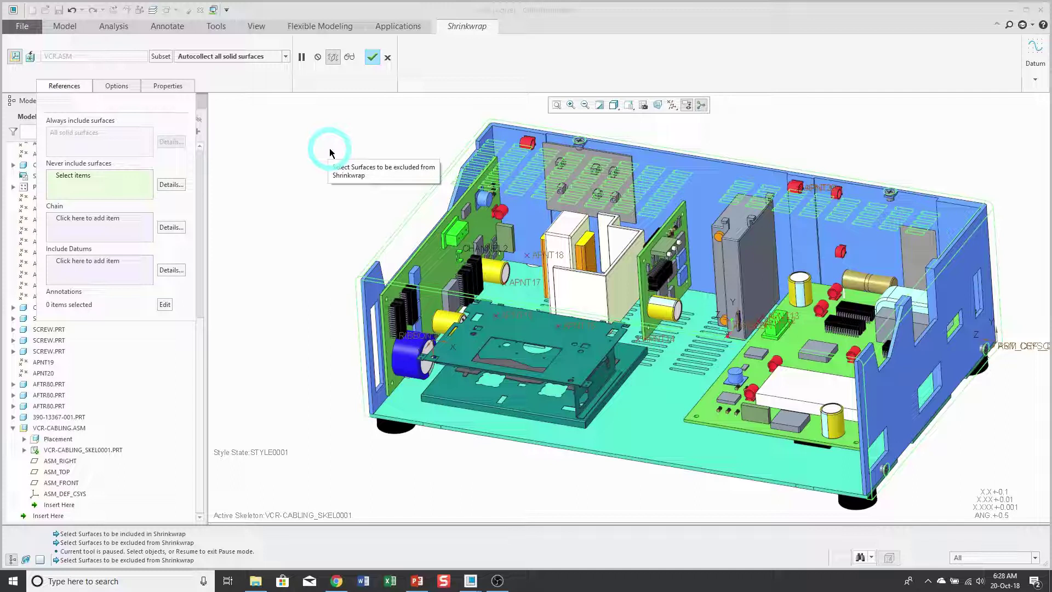
Step: Include the RIBBON csys and datum points APNT13, APNT16, APNT17, APNT18 plus others in Include Datums
left_click(106, 263)
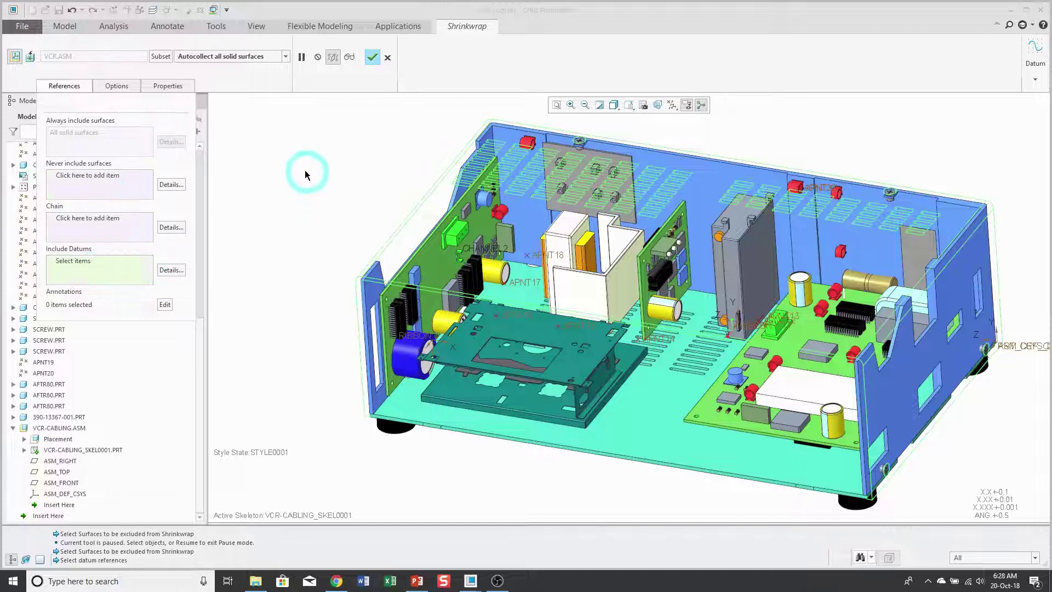
right_click(275, 162)
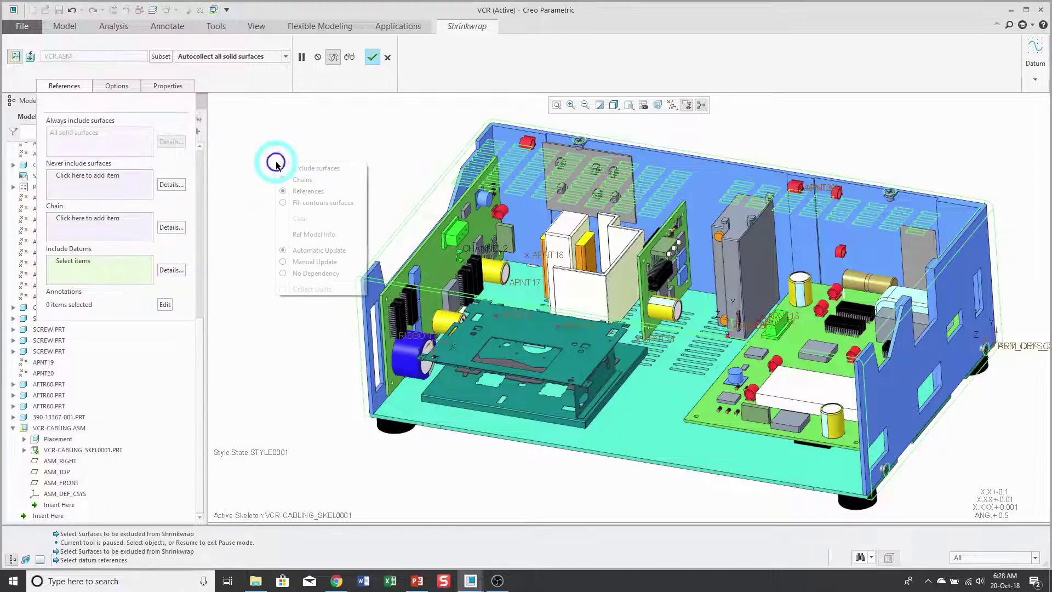
left_click(312, 142)
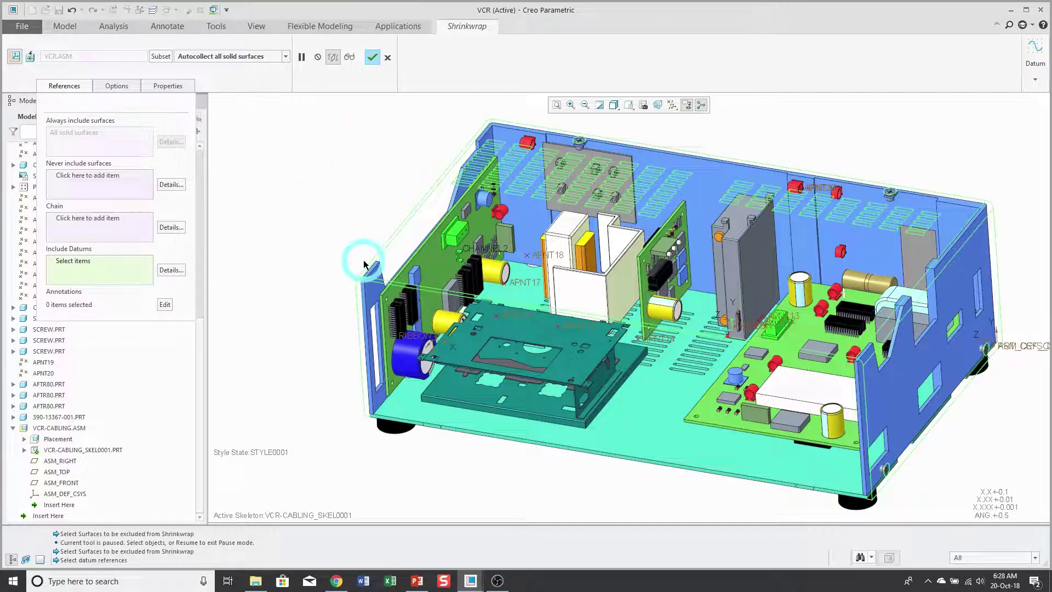
left_click(435, 329)
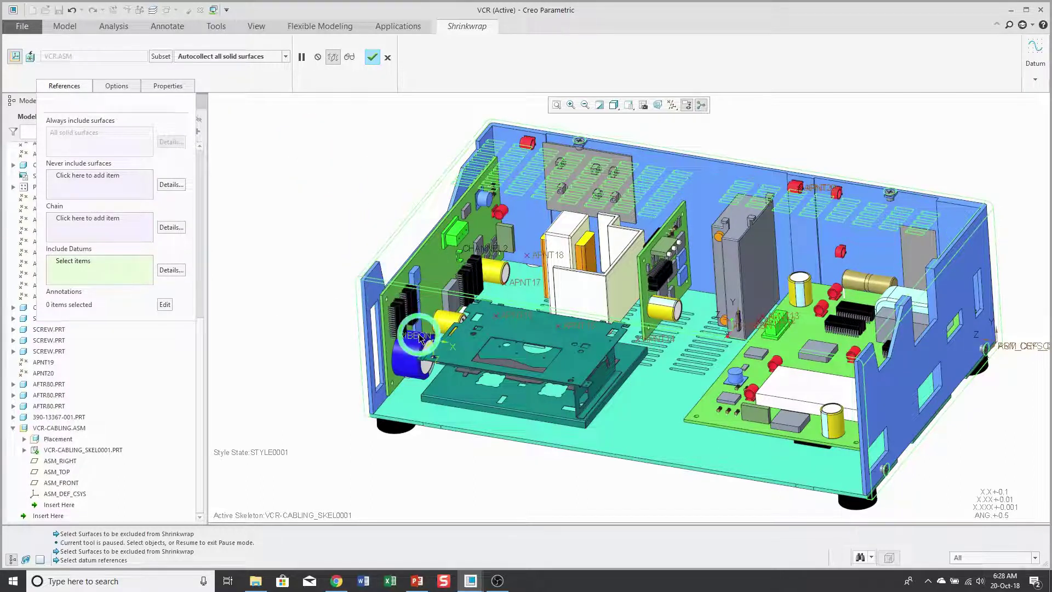
left_click(526, 290)
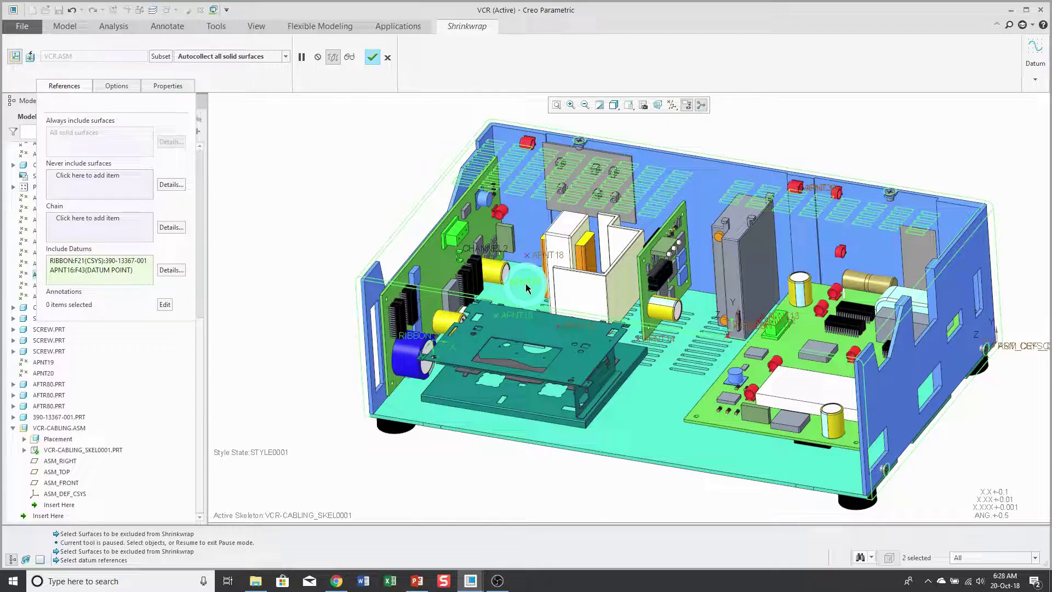
left_click(526, 286)
left_click(534, 255)
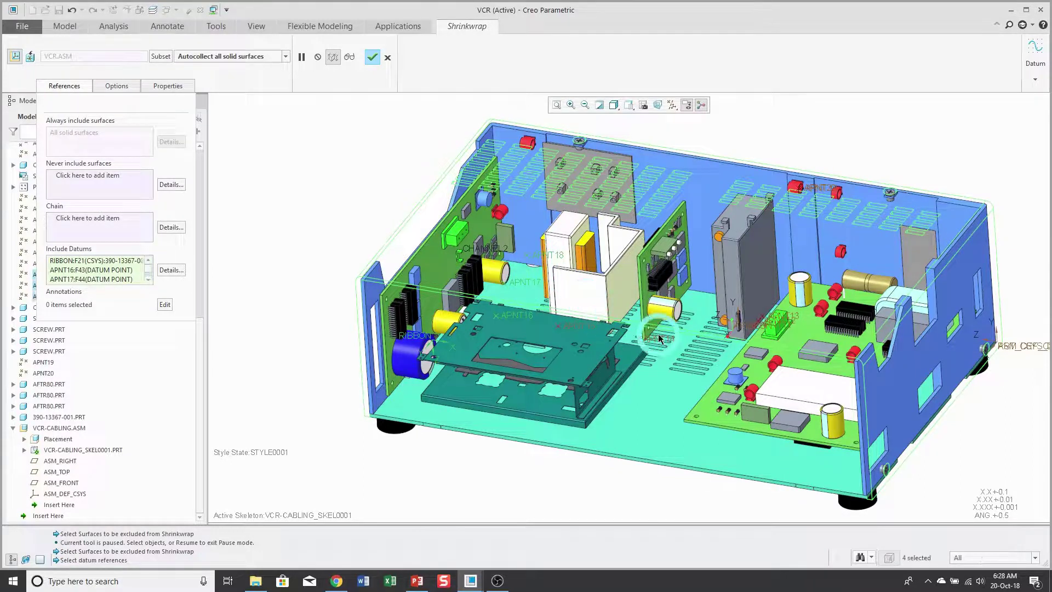
left_click(760, 329)
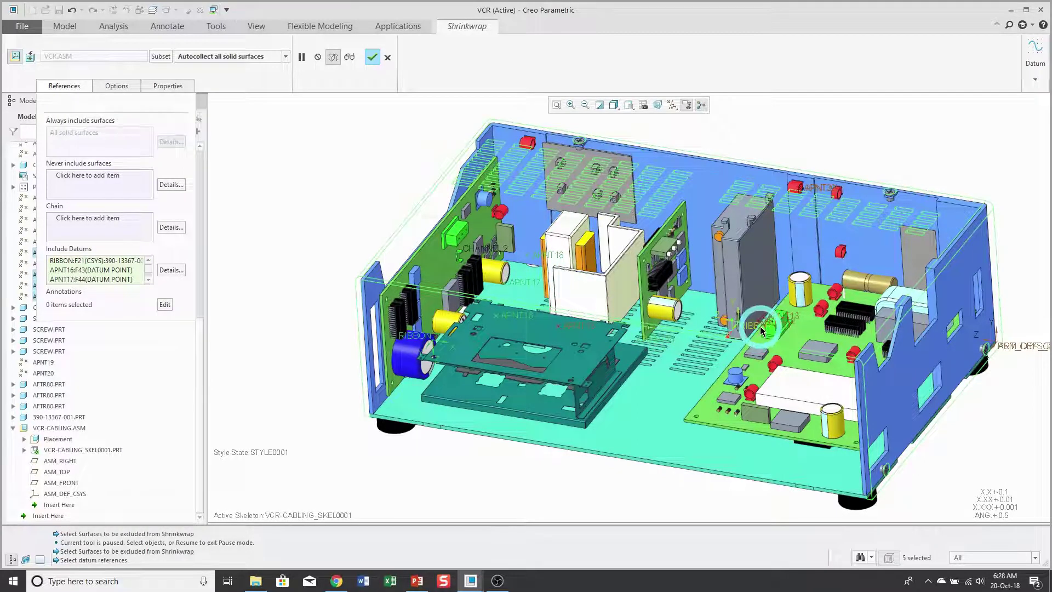
left_click(778, 323)
left_click(793, 327)
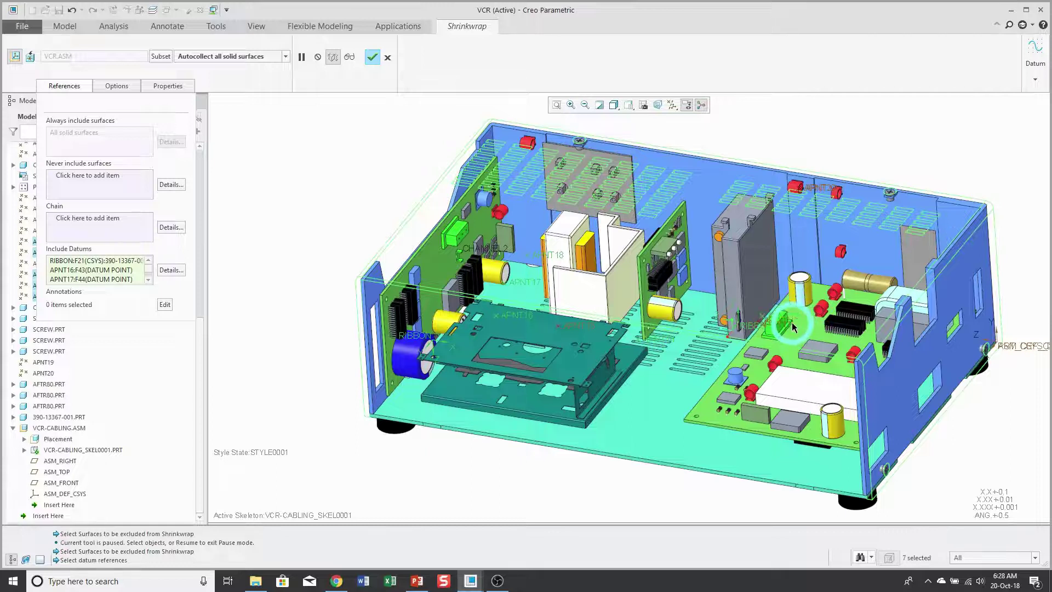
middle_click(779, 327)
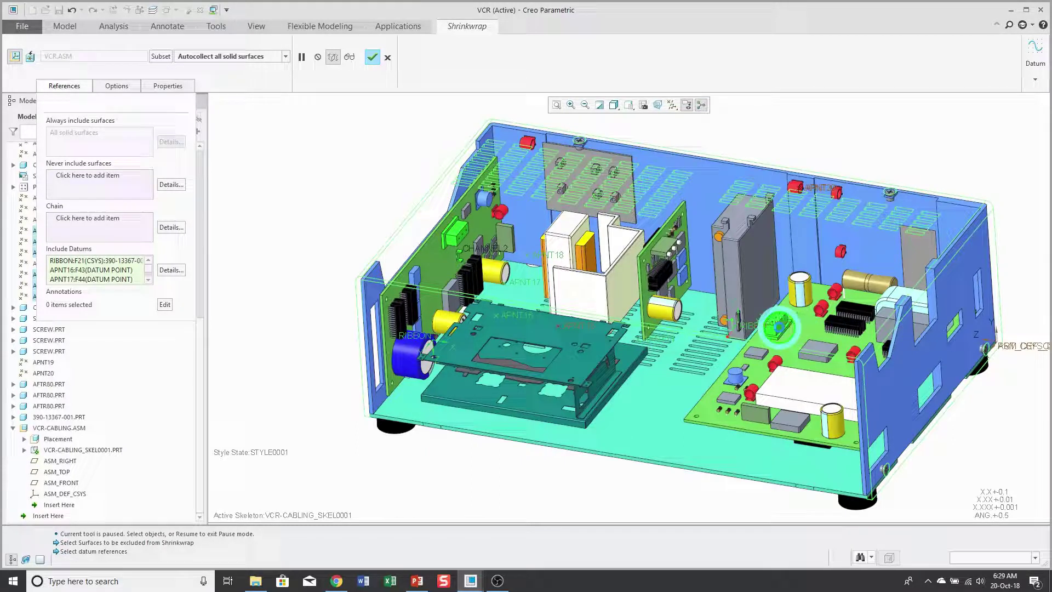
left_click(329, 217)
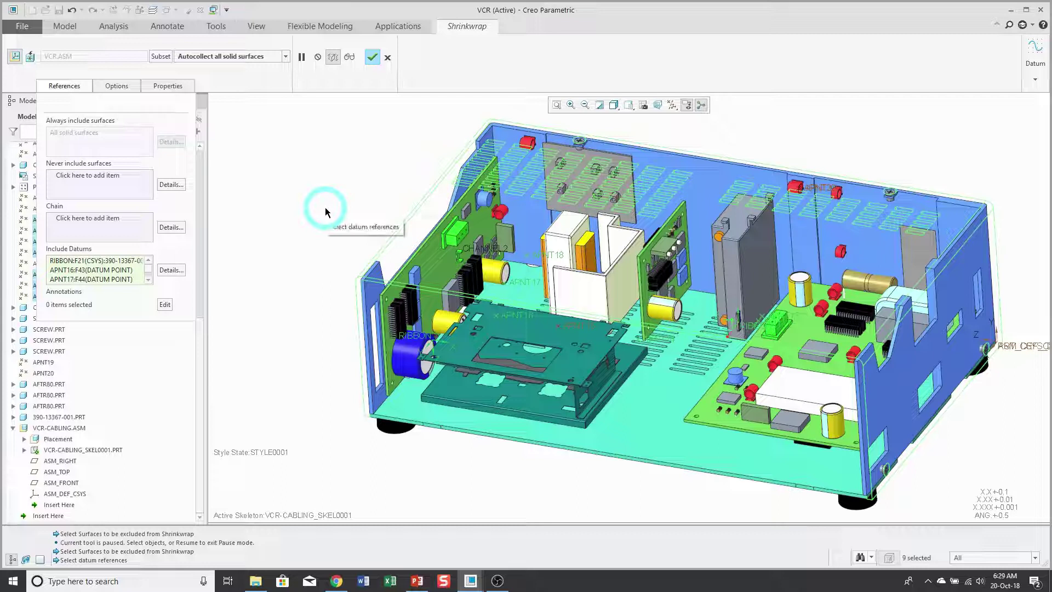
Step: Rename the shrinkwrap feature to sw-vcr in its Properties name field
left_click(115, 88)
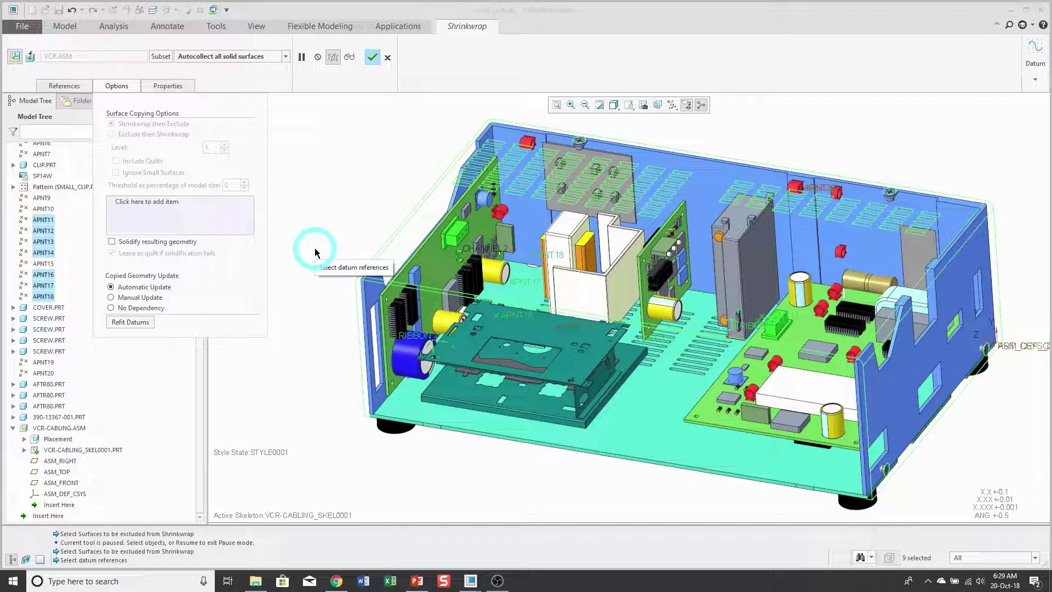
left_click(166, 86)
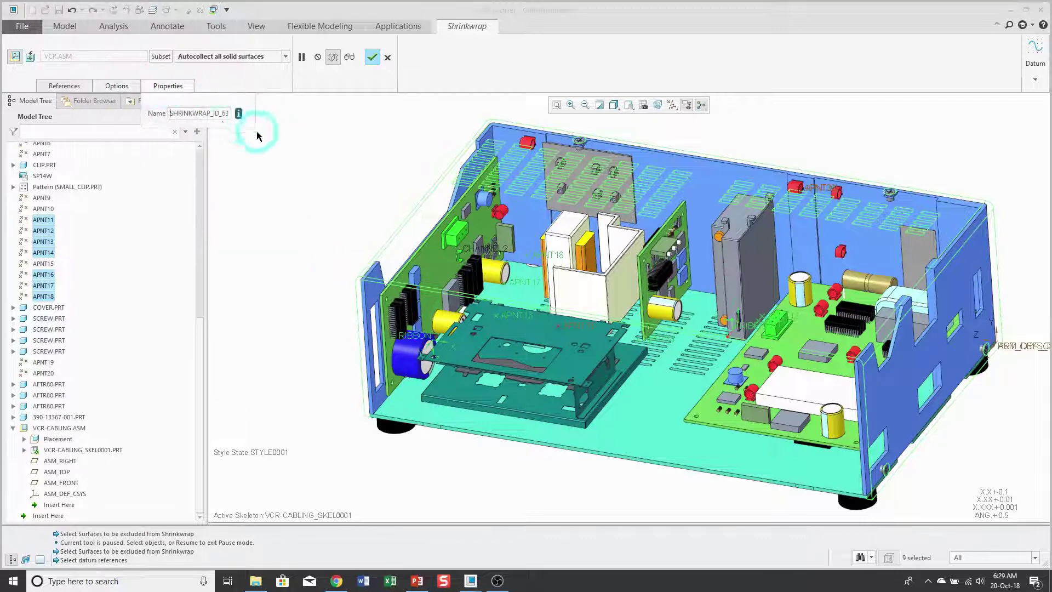
double_click(209, 114)
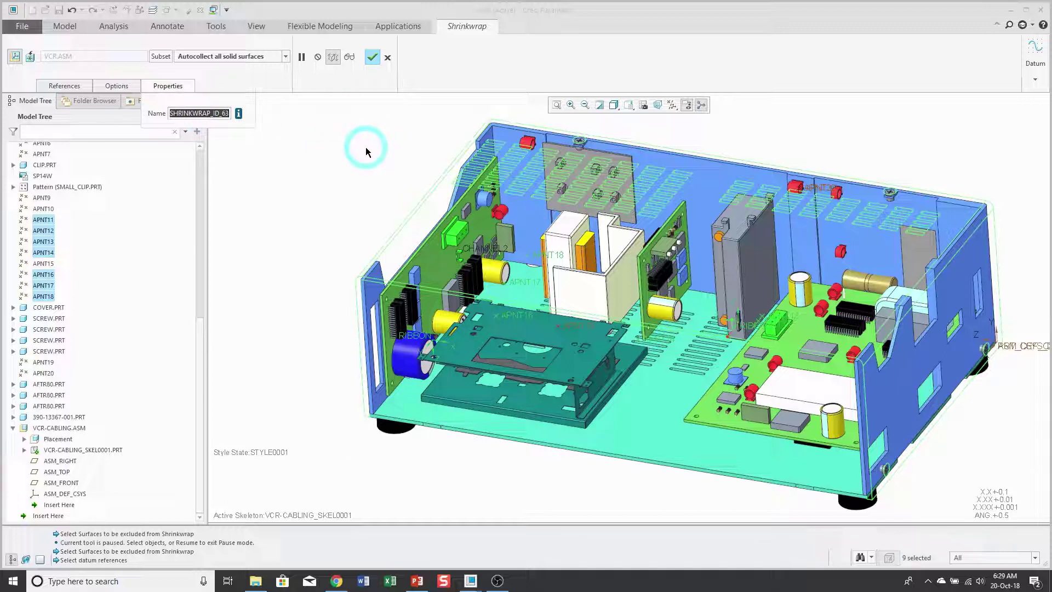
type("sw")
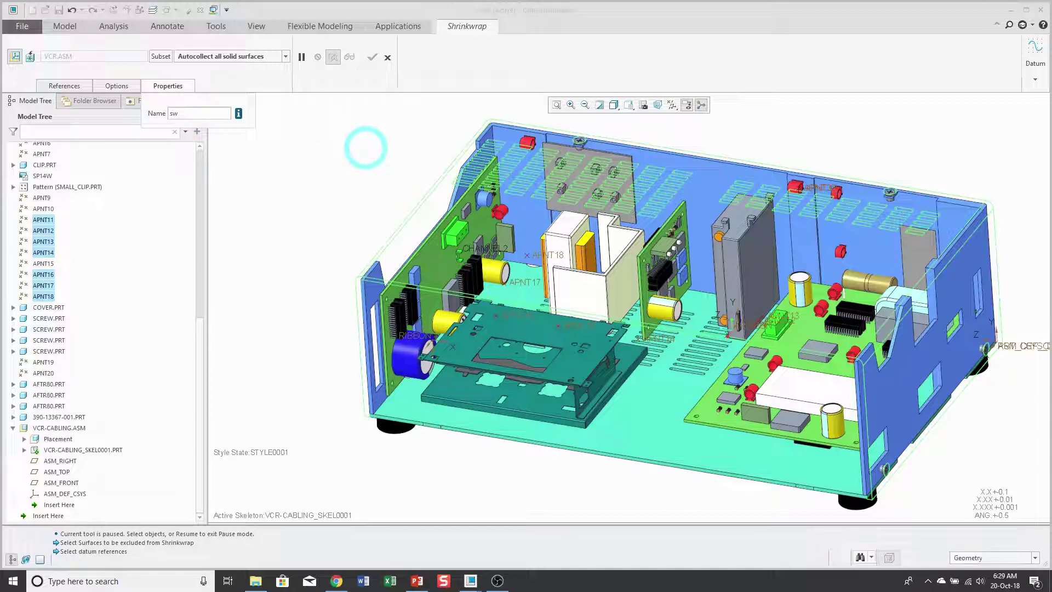
type("-vcr")
key("Return")
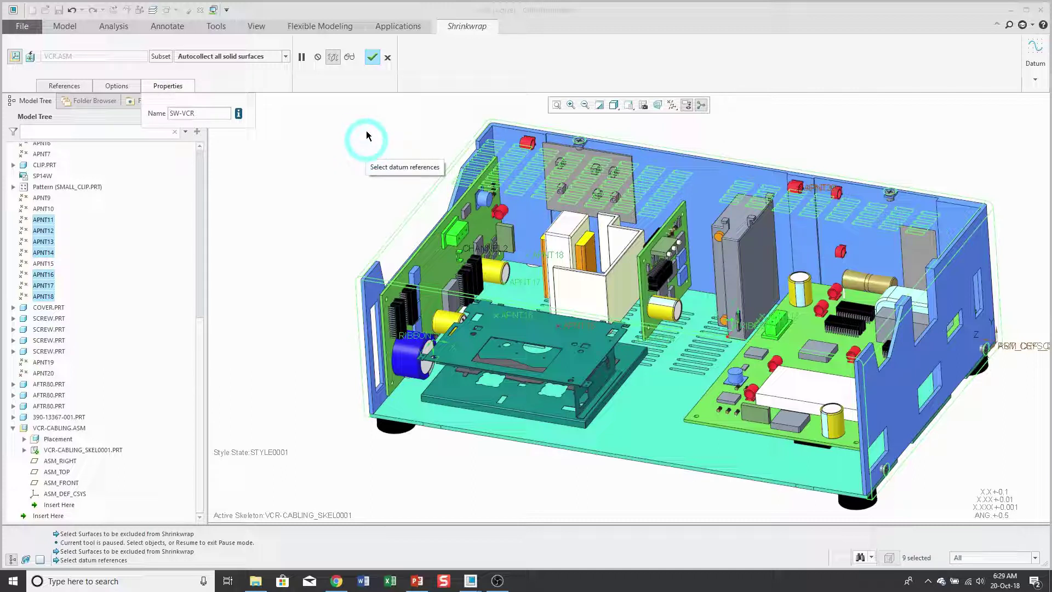
Step: Finish the SW-VCR shrinkwrap, hide VCR-CABLING_SKEL0001.PRT, and select the VCR-CABLING subassembly
left_click(372, 58)
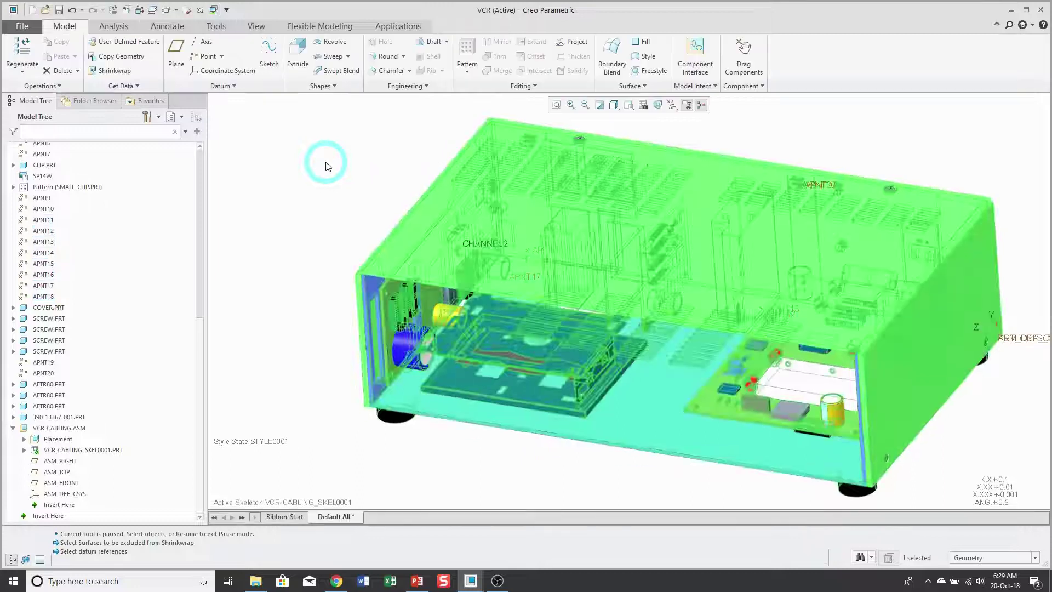
left_click(325, 163)
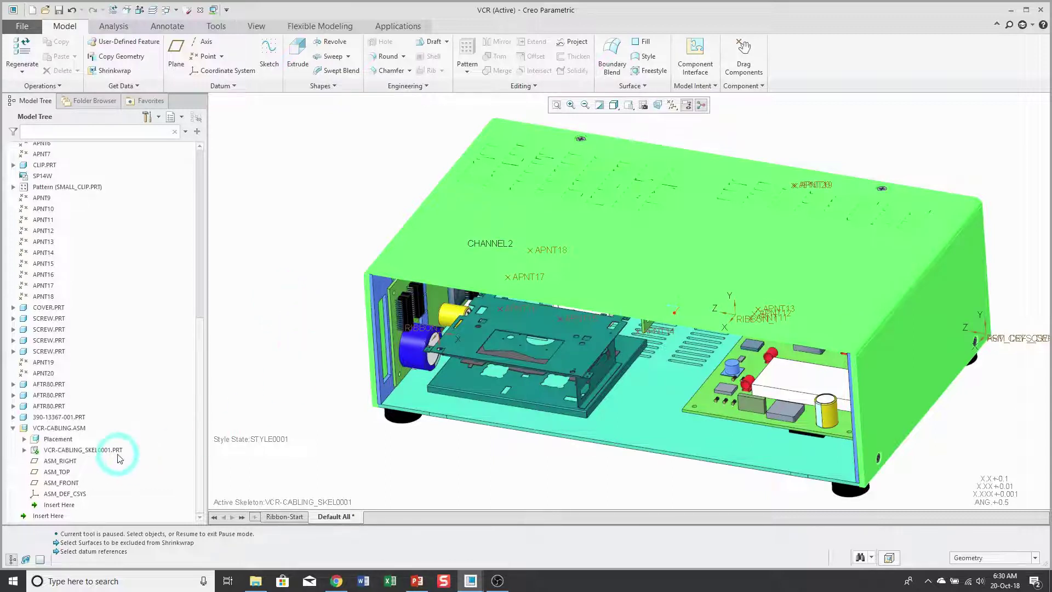
left_click(101, 452)
left_click(121, 414)
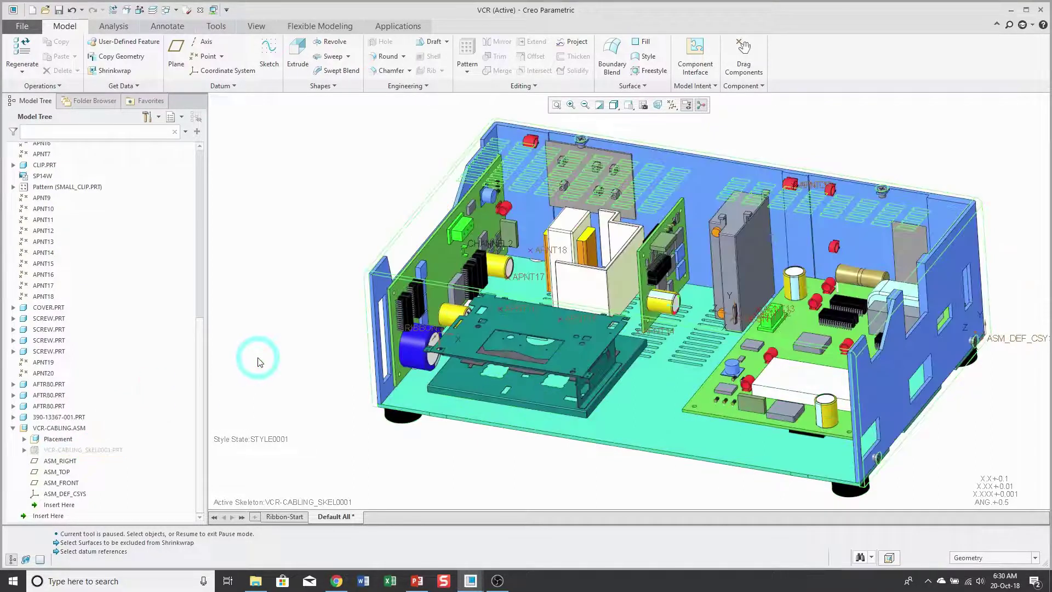
left_click(65, 428)
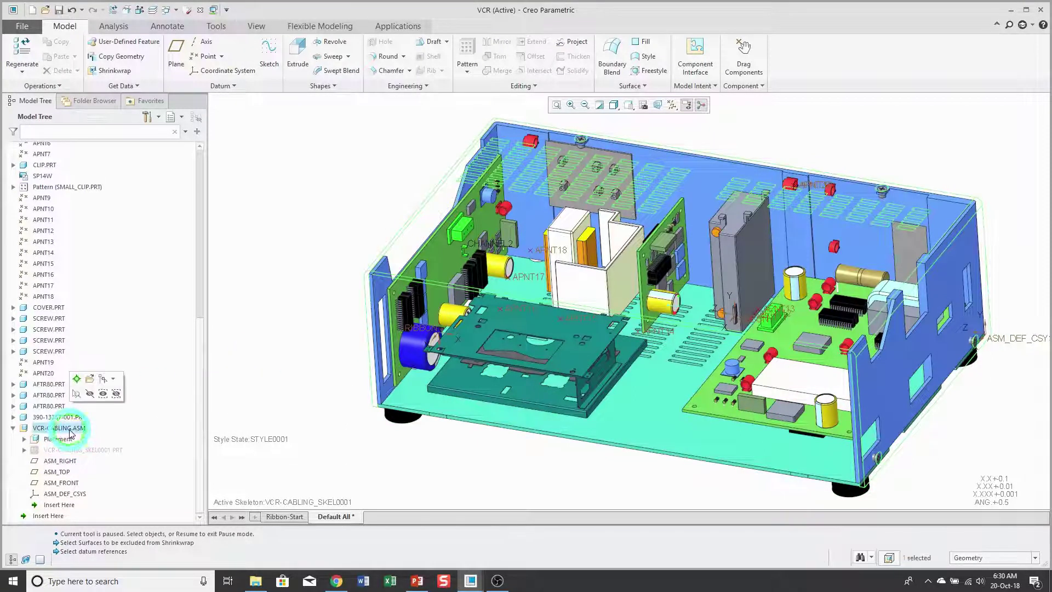
Step: Open VCR-CABLING.ASM in its own window and unhide the VCR-CABLING_SKEL0001 skeleton
left_click(89, 380)
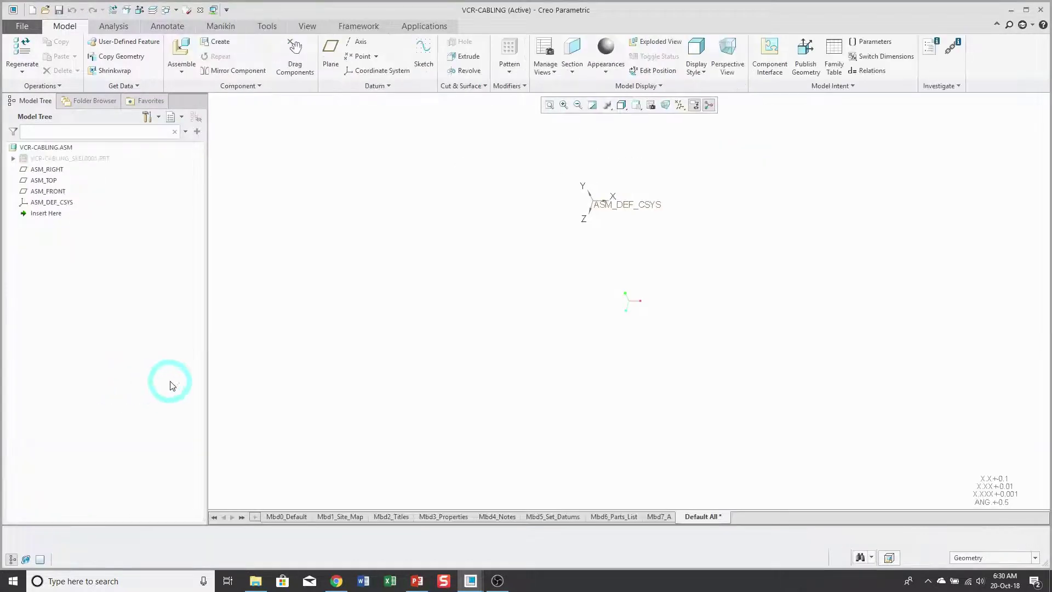
left_click(77, 159)
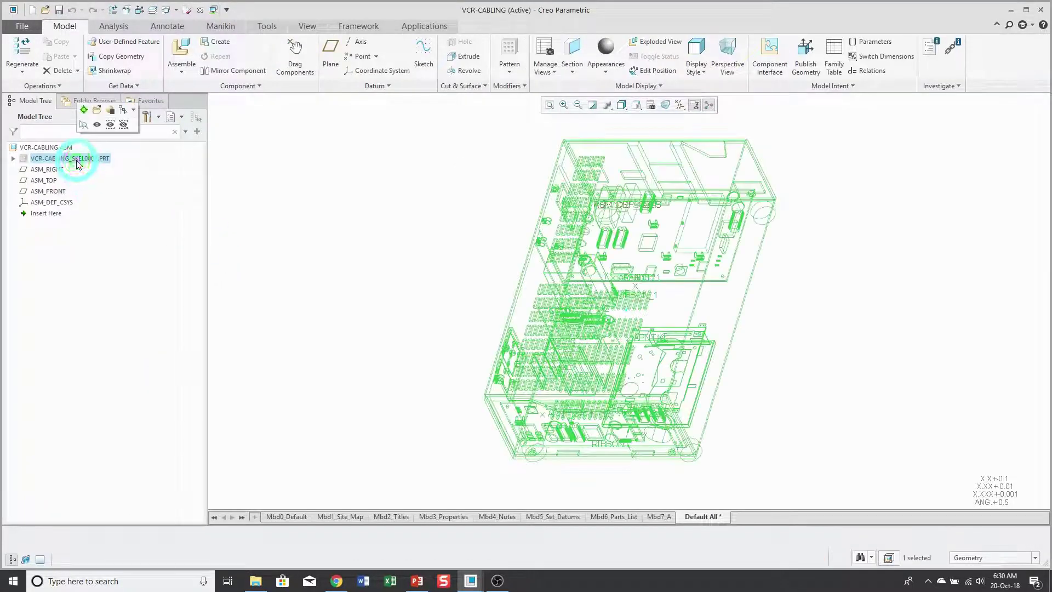
left_click(97, 125)
middle_click_drag(364, 276, 383, 249)
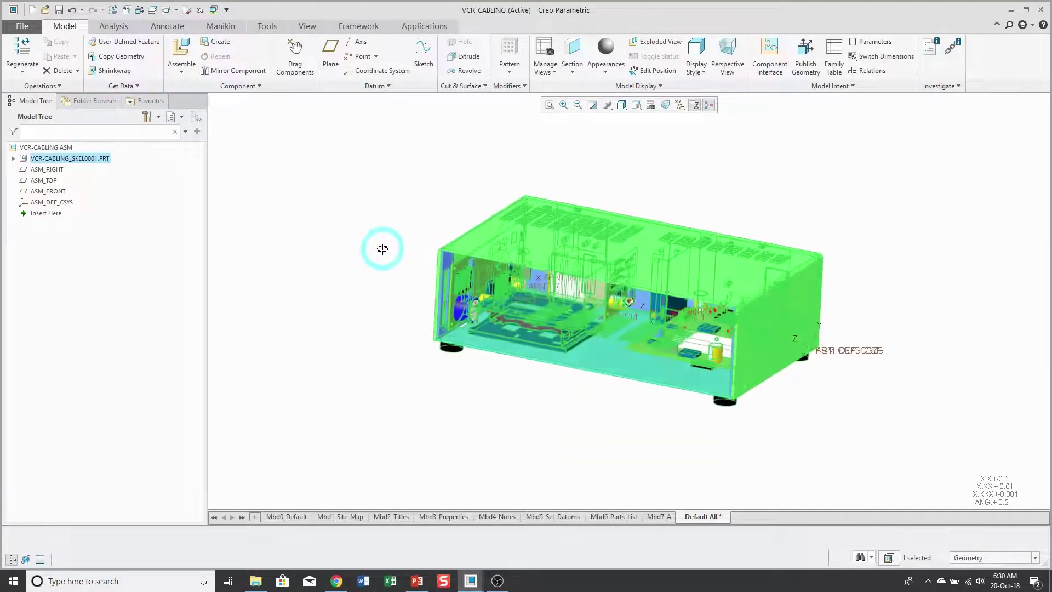
left_click(397, 340)
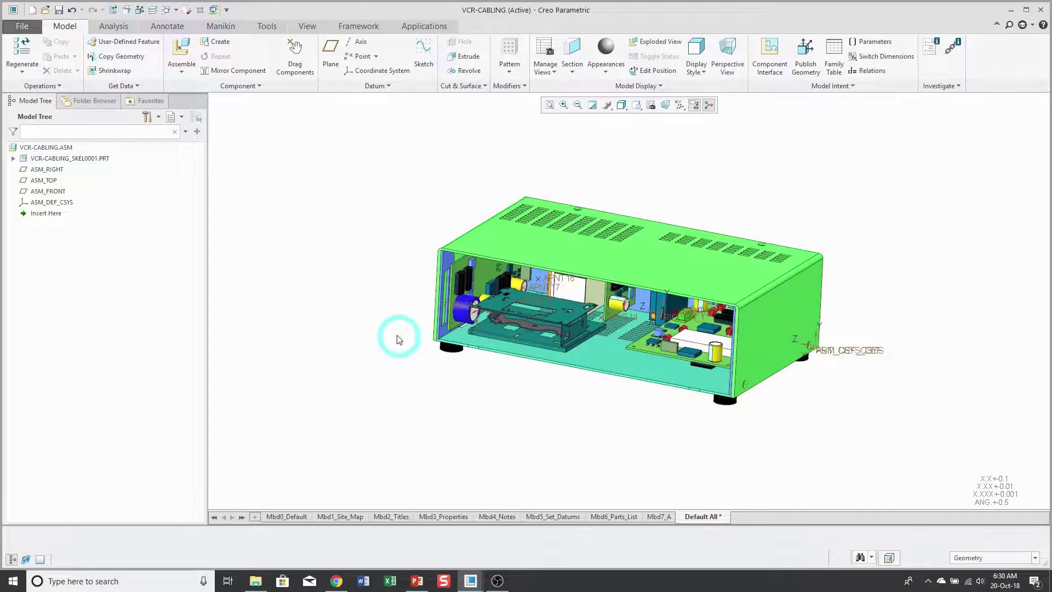
Step: Expand the skeleton to reveal the SW-VCR feature and make it the active skeleton
left_click(13, 158)
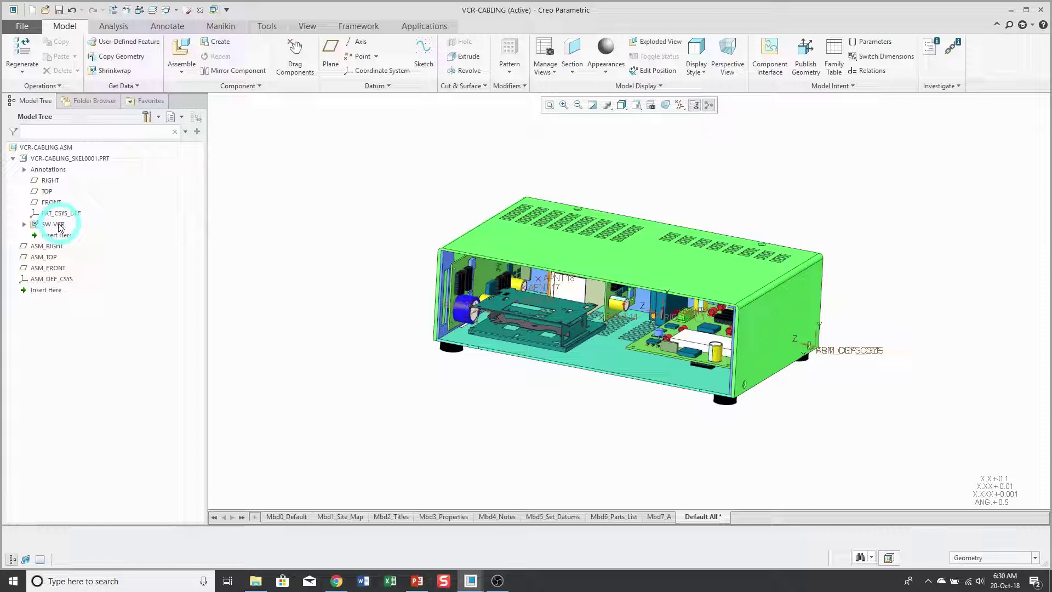
scroll(501, 342, "up", 3)
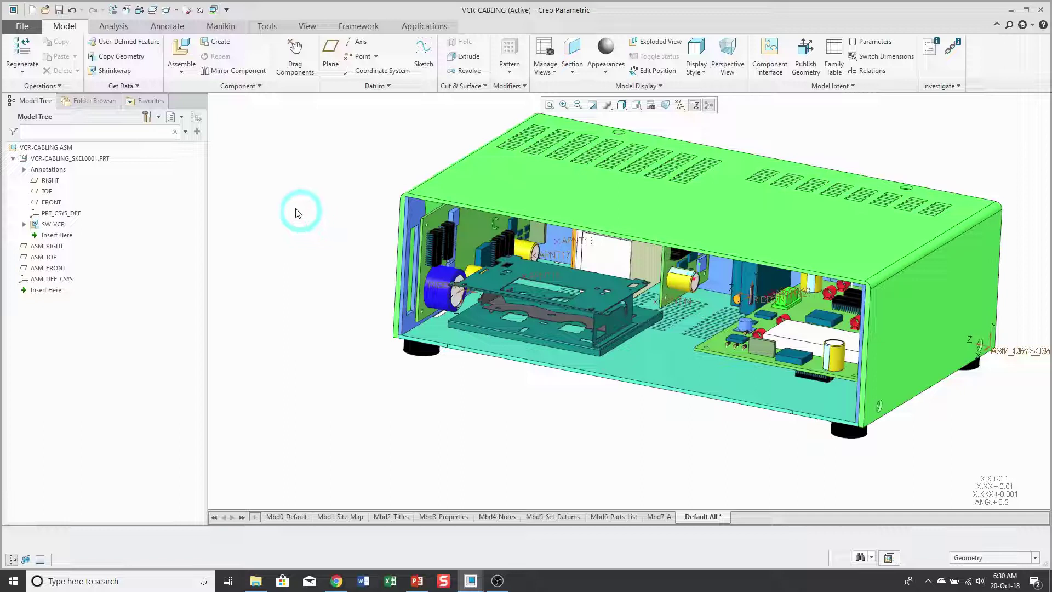
left_click(80, 160)
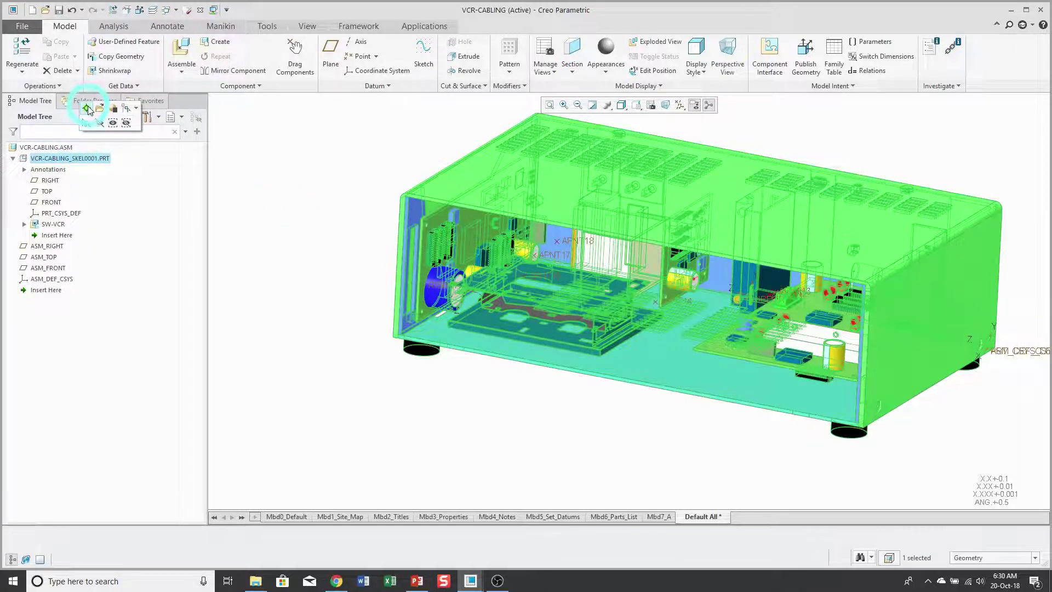
left_click(90, 106)
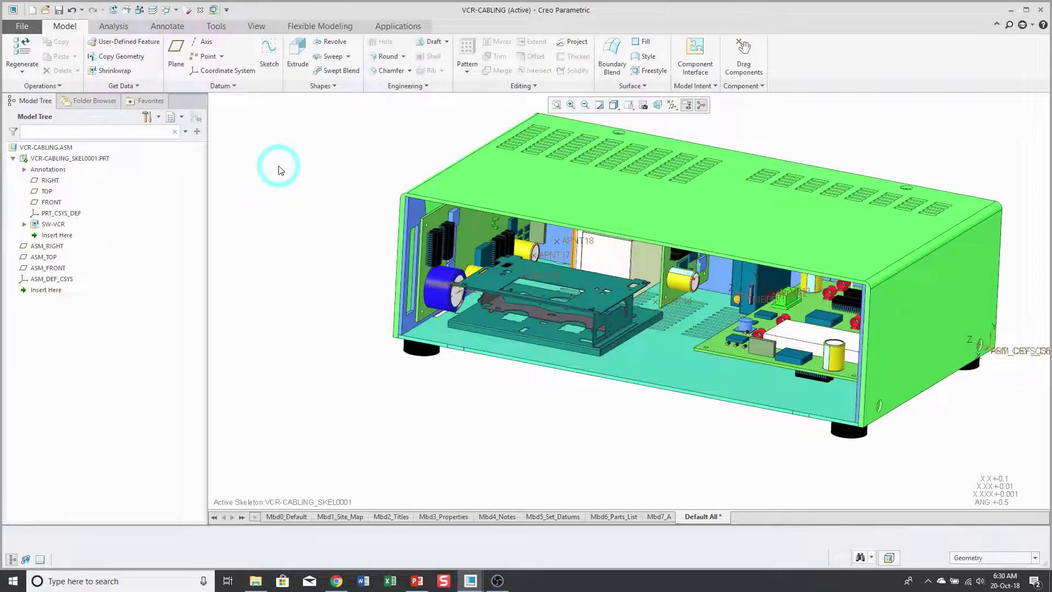